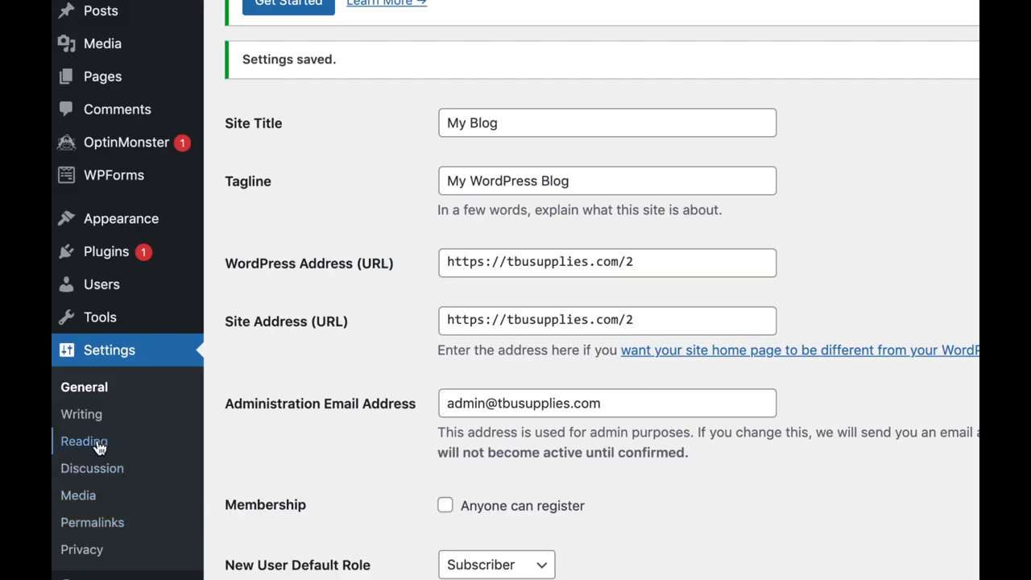
# In Reading settings, change 'Blog pages show at most' from 10 to 5 posts and save.
pyautogui.click(96, 444)
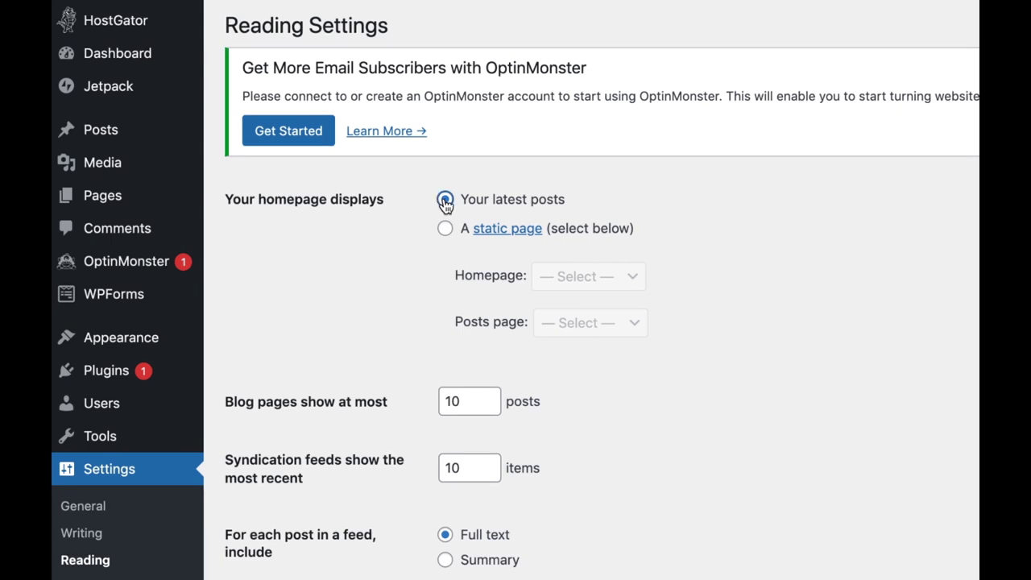
pyautogui.scroll(-1, 383, 314)
pyautogui.scroll(-1, 380, 334)
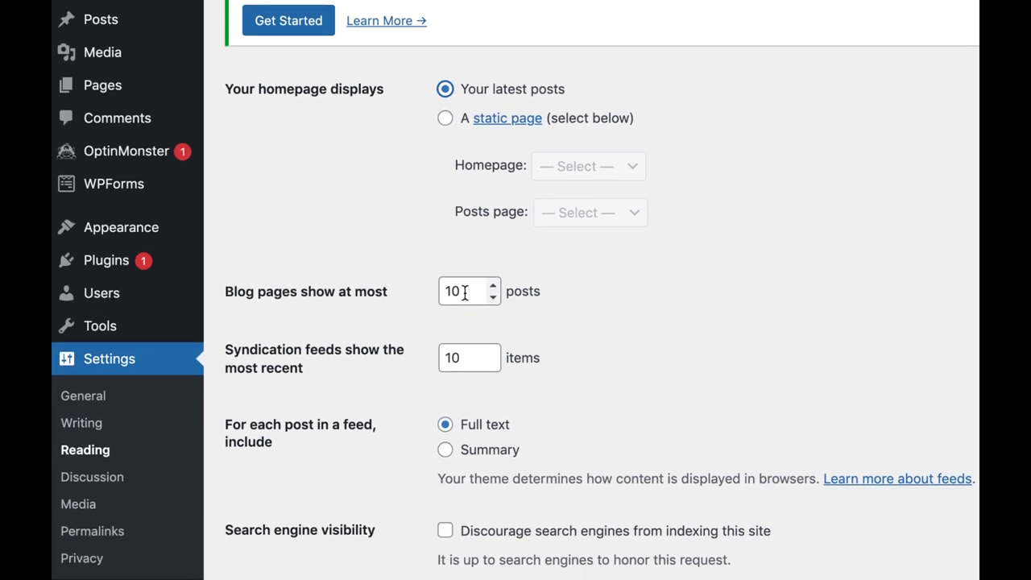
pyautogui.moveTo(461, 292); pyautogui.dragTo(439, 292)
pyautogui.write('5')
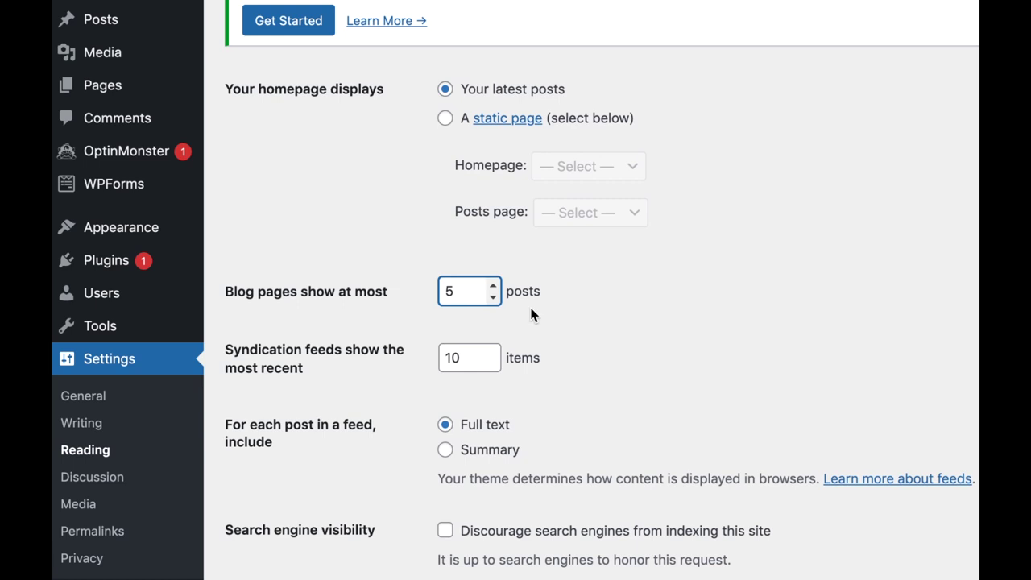
pyautogui.click(607, 380)
pyautogui.scroll(-1, 607, 377)
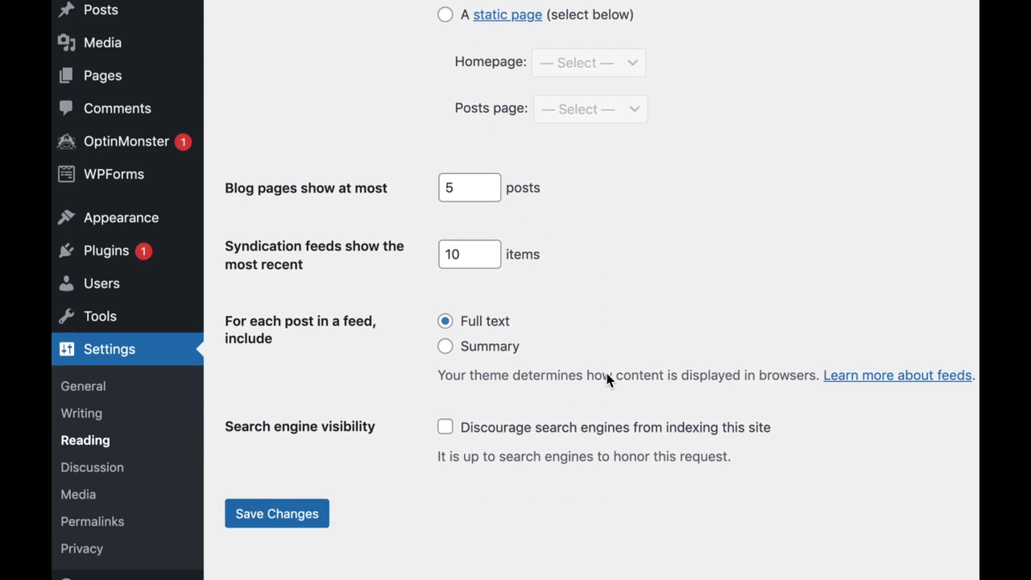
pyautogui.click(280, 520)
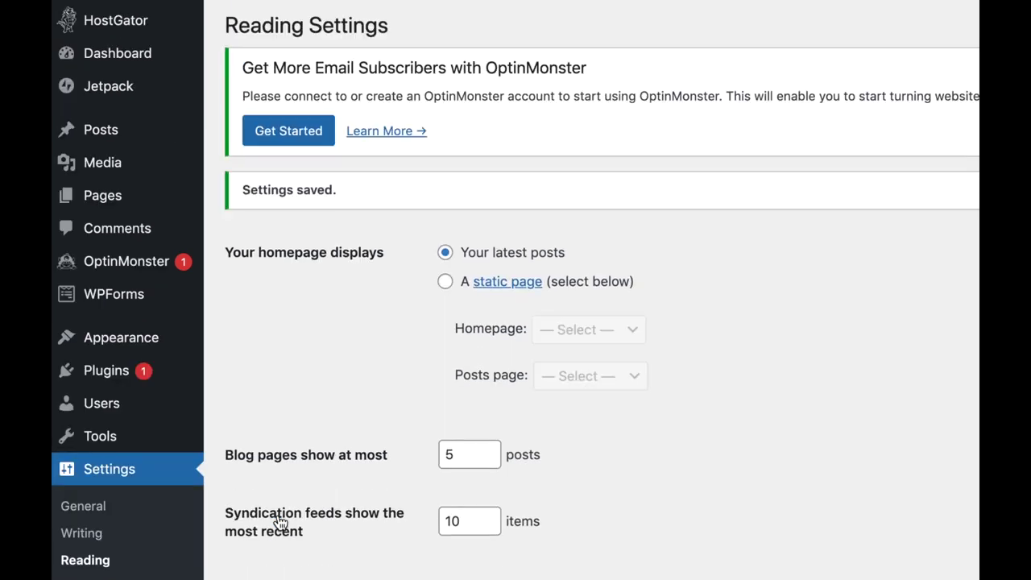
pyautogui.scroll(-3, 143, 492)
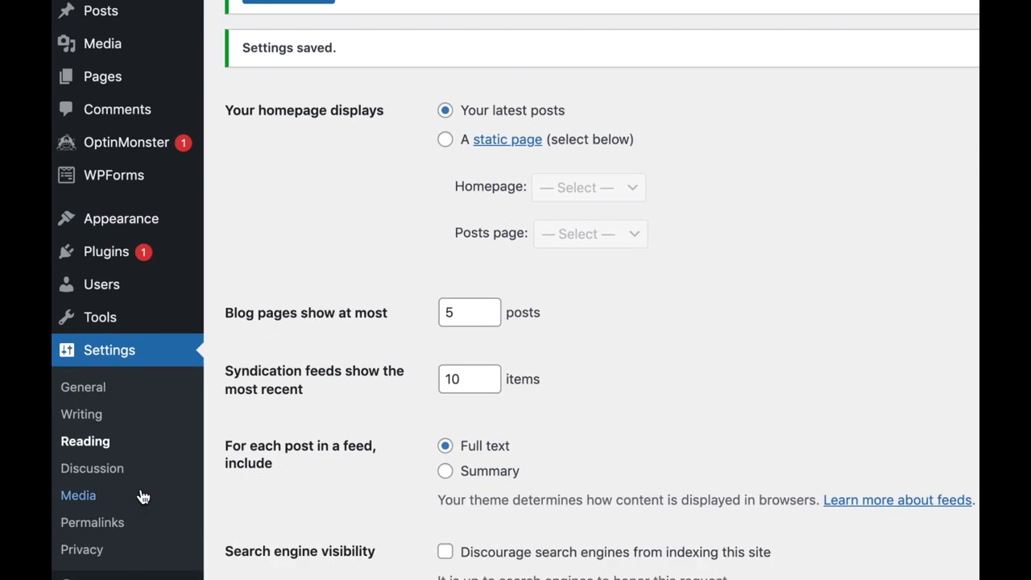
# Select the Post name permalink structure (/sample-post/) and save the permalink settings.
pyautogui.click(92, 523)
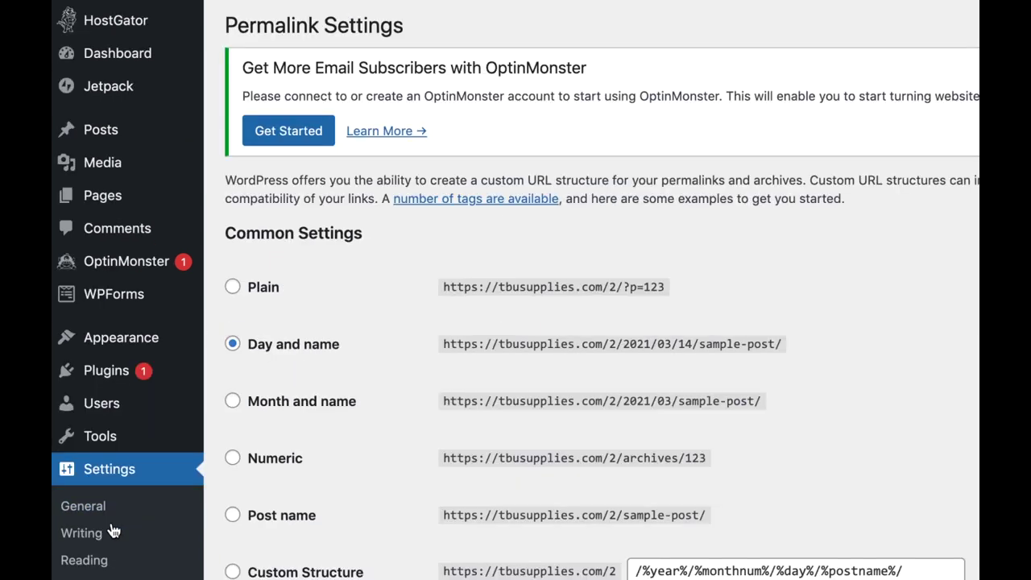
pyautogui.scroll(-3, 627, 426)
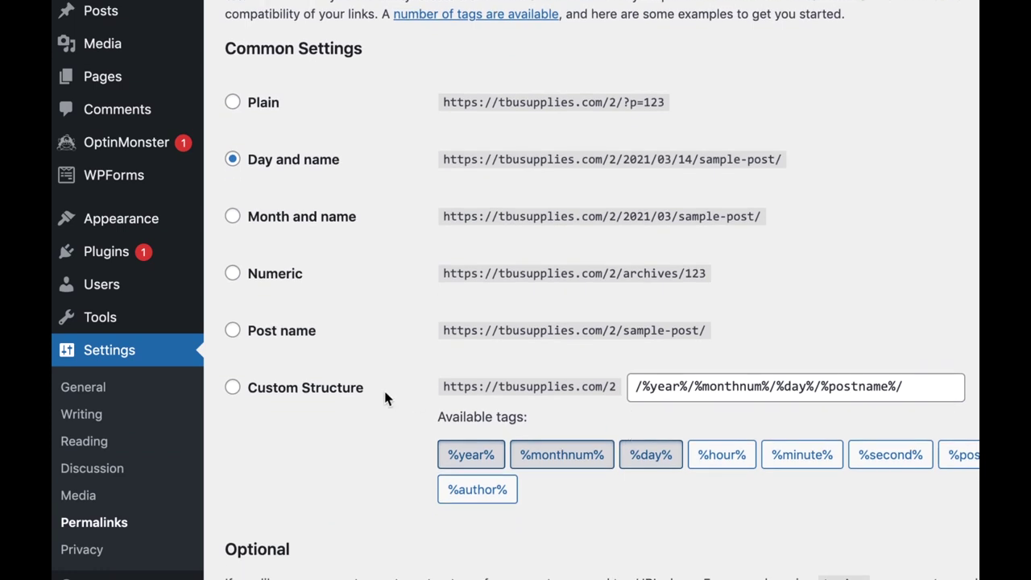
pyautogui.click(233, 332)
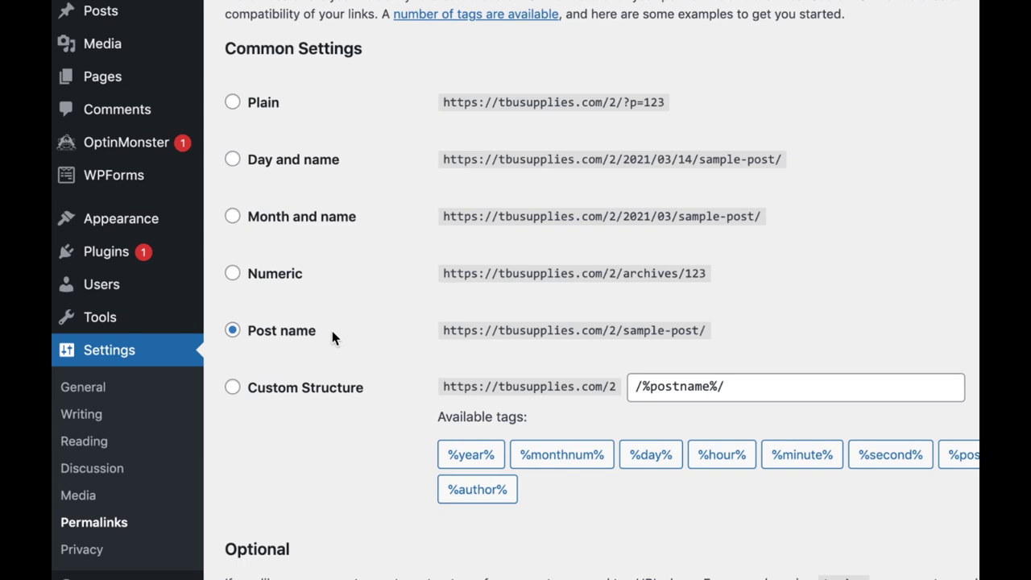
pyautogui.moveTo(333, 339); pyautogui.dragTo(250, 341)
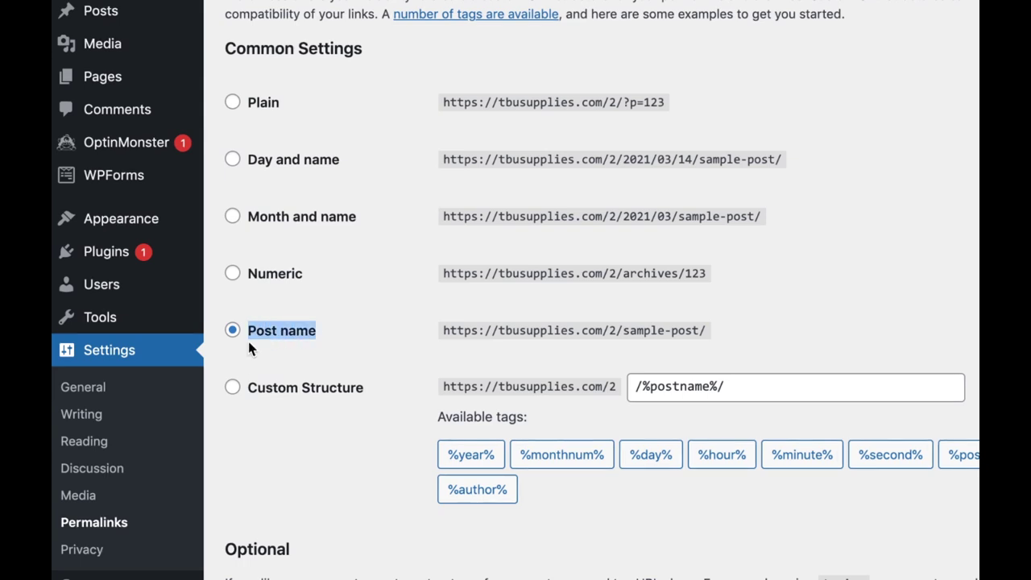
pyautogui.click(248, 359)
pyautogui.scroll(-3, 248, 359)
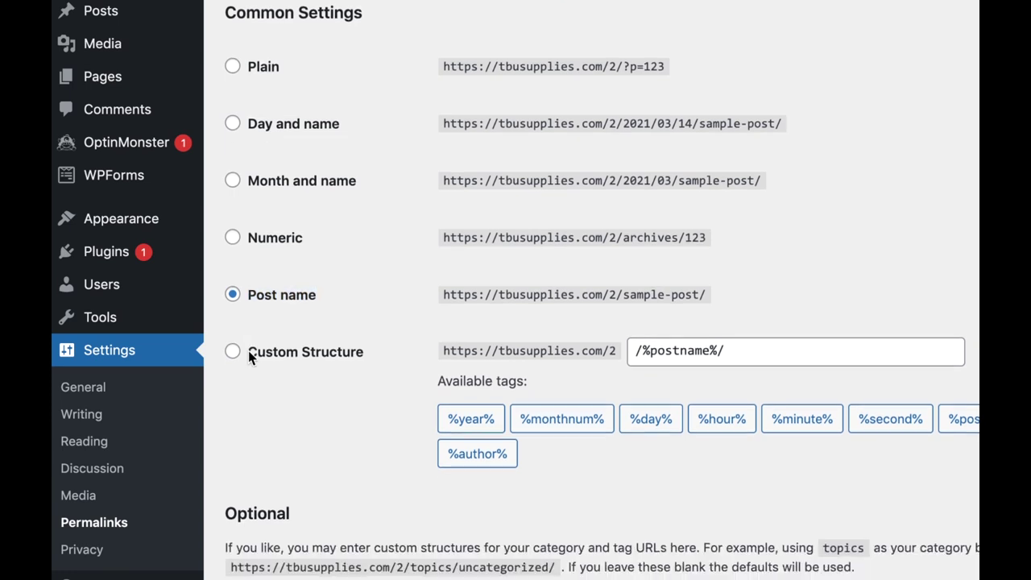
pyautogui.scroll(-2, 248, 358)
pyautogui.click(268, 515)
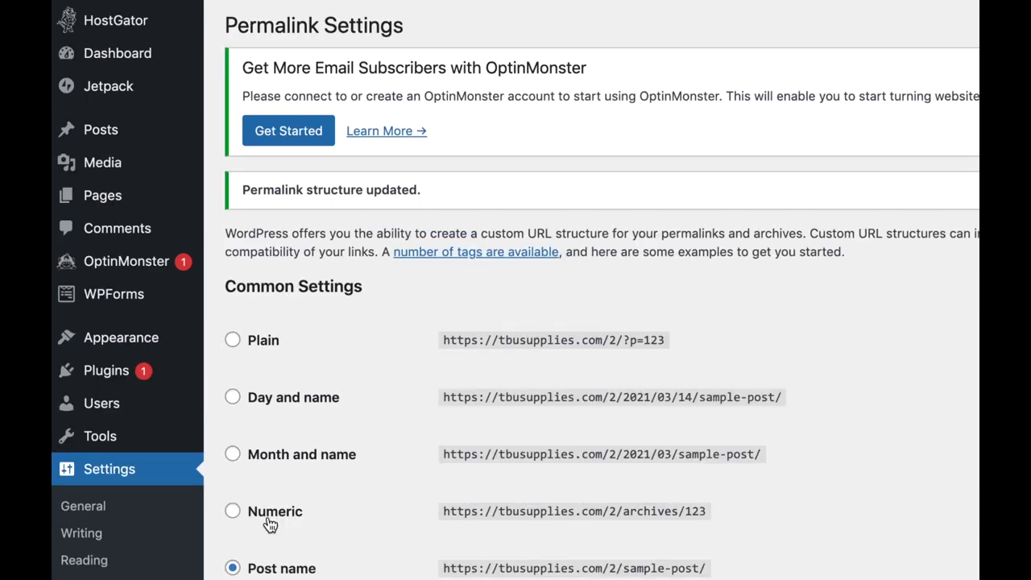
# Add a Fashion post category with slug fashion.
pyautogui.moveTo(115, 133)
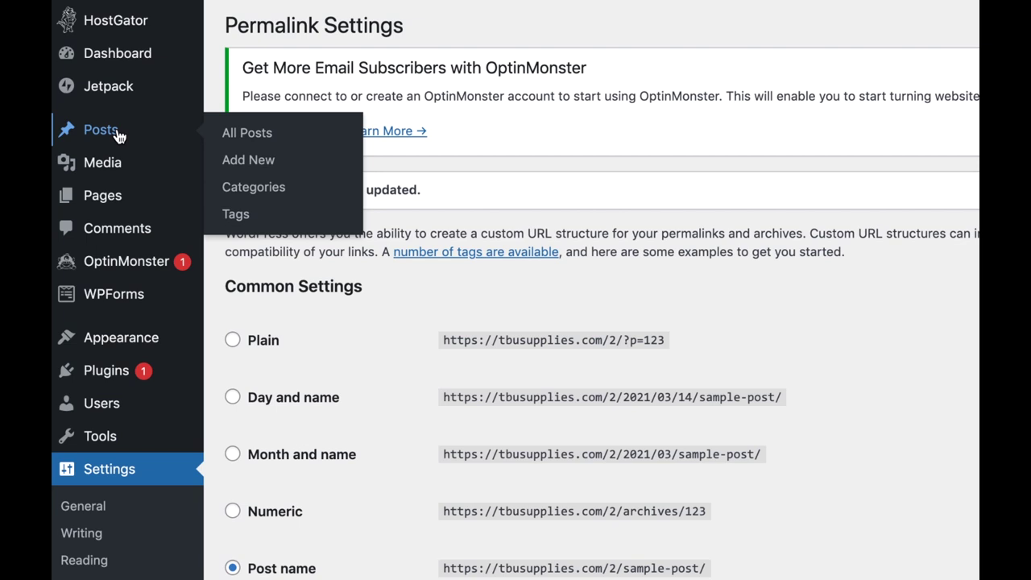
pyautogui.click(249, 197)
pyautogui.scroll(-1, 476, 255)
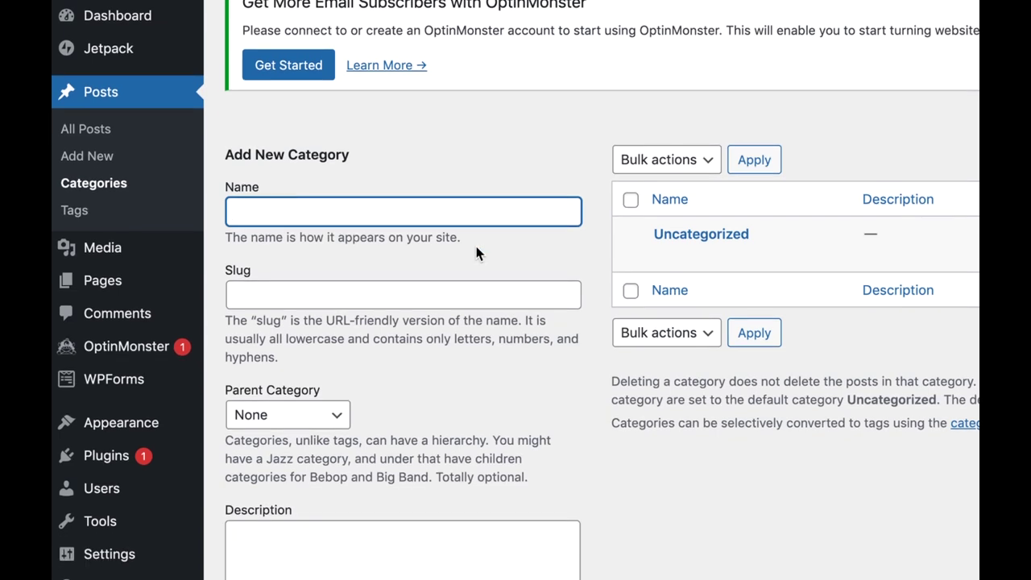
pyautogui.write('fashion')
pyautogui.hotkey('ctrl', 'a')
pyautogui.write('Fashion')
pyautogui.click(395, 296)
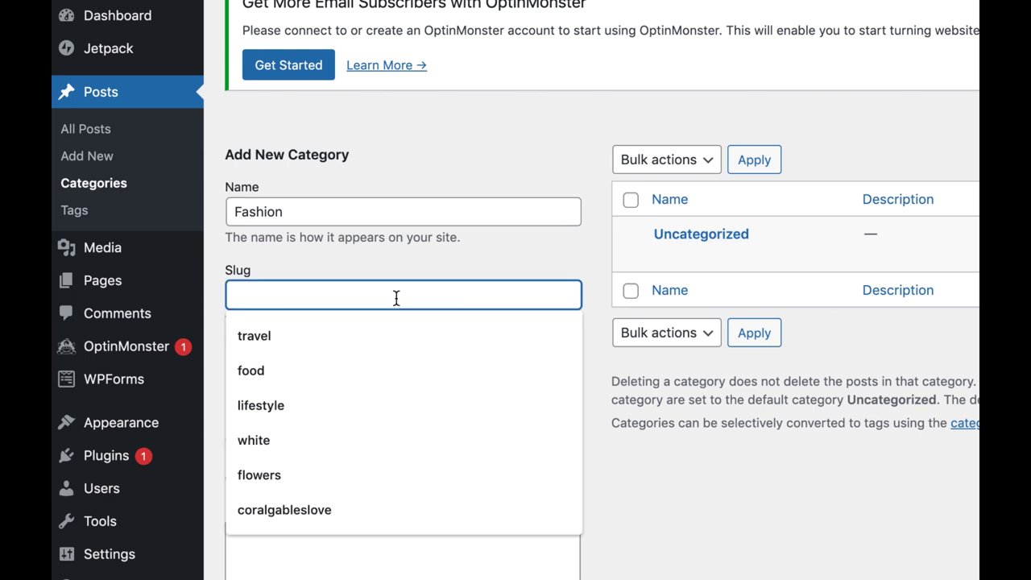
pyautogui.write('fashion')
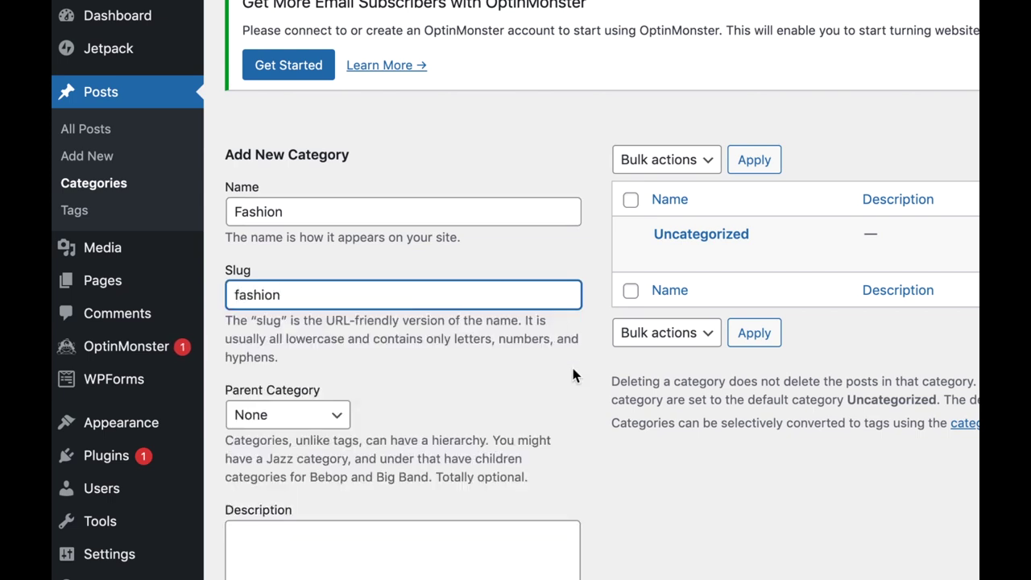
pyautogui.scroll(-1, 563, 419)
pyautogui.scroll(-5, 562, 419)
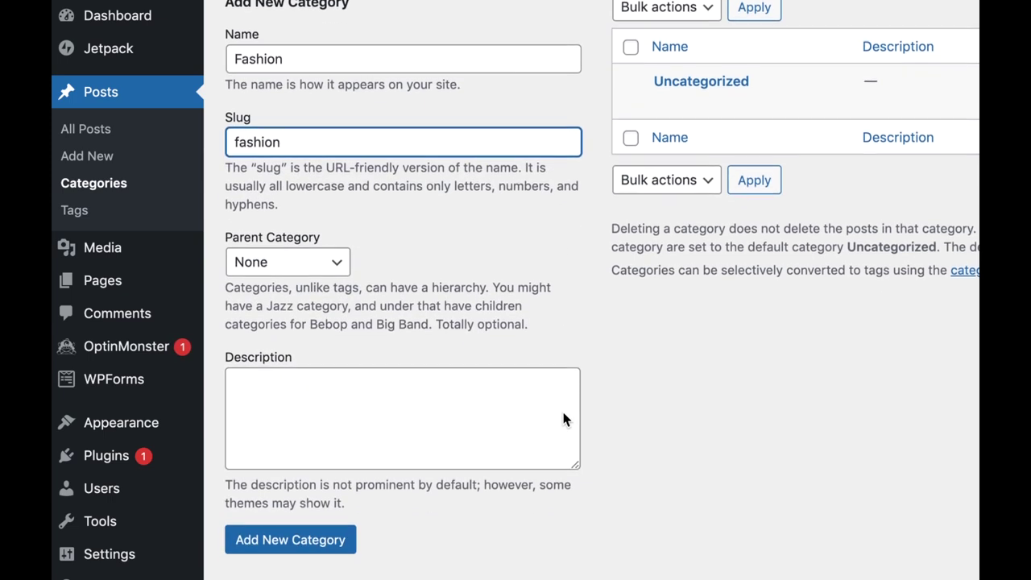
pyautogui.click(276, 541)
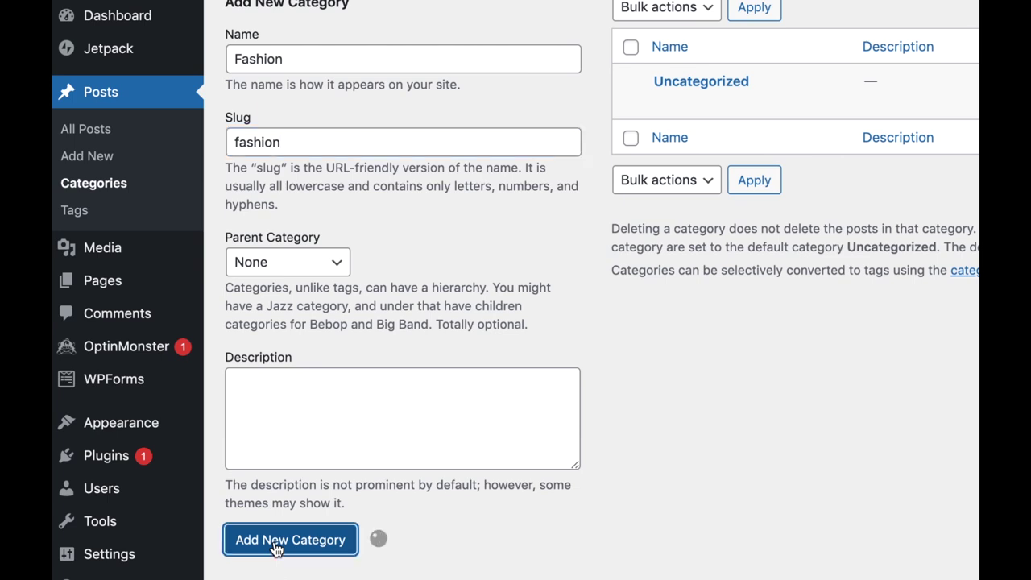
# Add a Recipes category with slug recipes.
pyautogui.scroll(3, 339, 366)
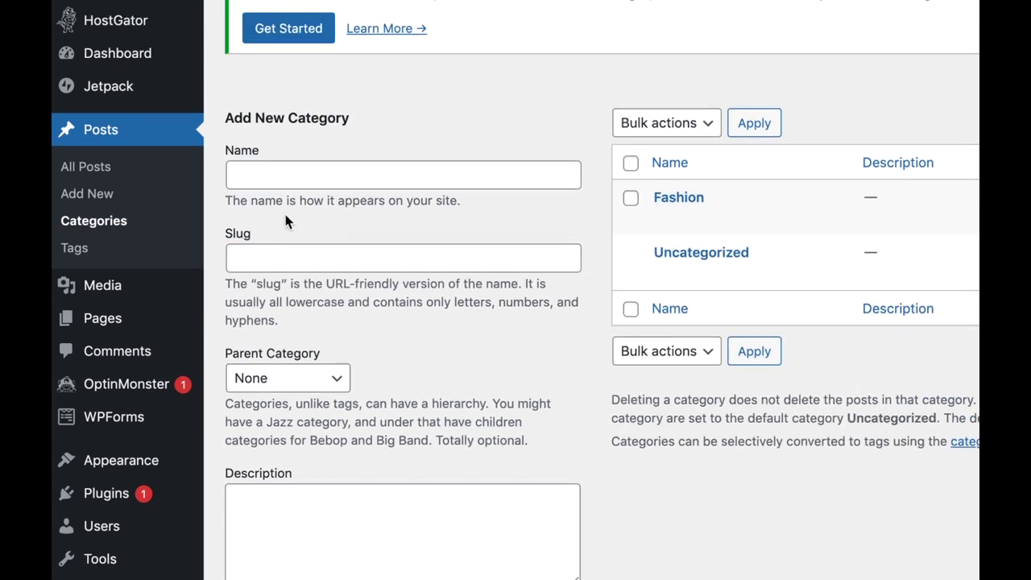
pyautogui.click(282, 126)
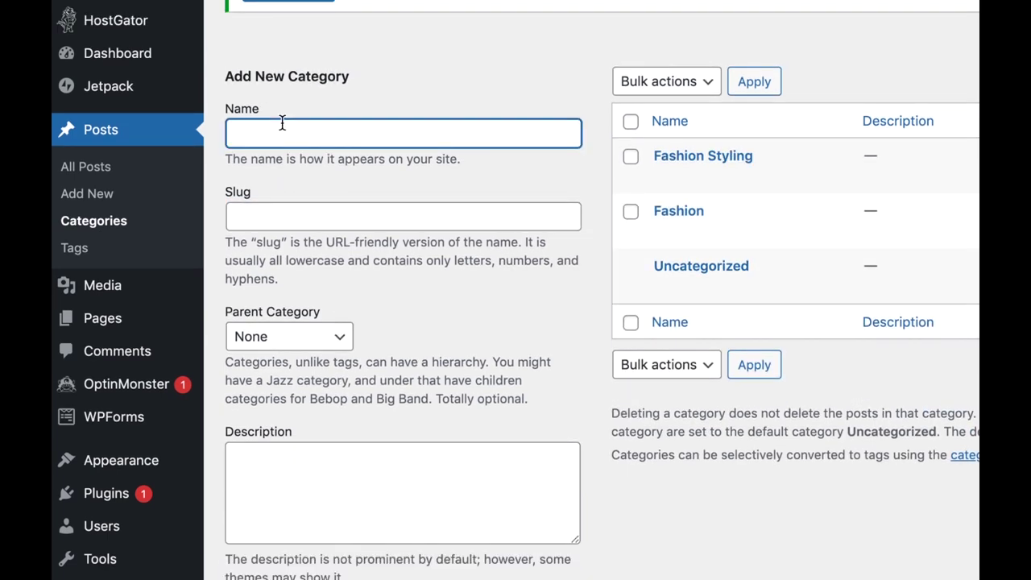
pyautogui.write('Recipes')
pyautogui.click(286, 215)
pyautogui.write('recipes')
pyautogui.scroll(-2, 437, 364)
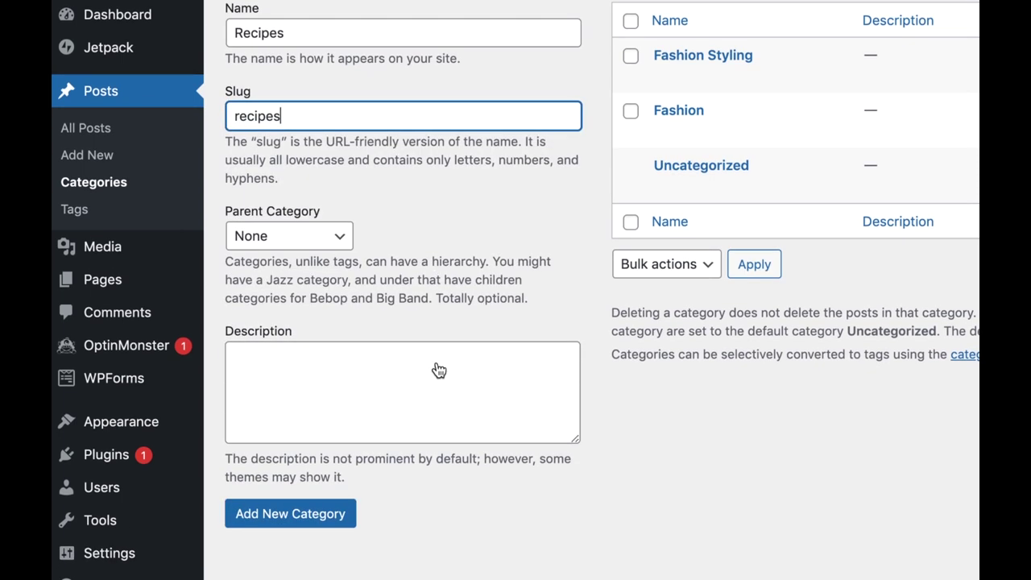
pyautogui.click(283, 526)
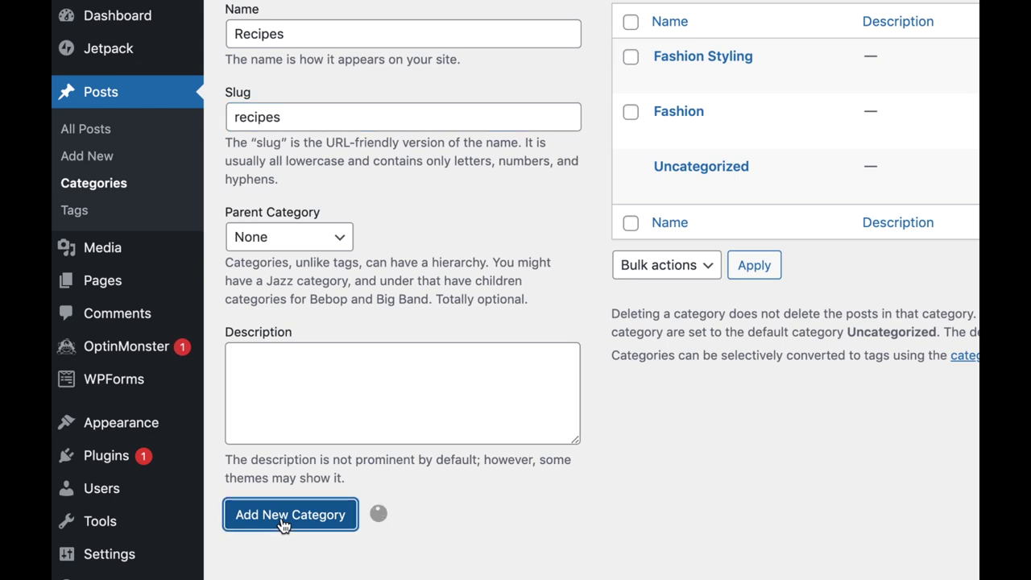
# Add a Desserts category (slug desserts) with Recipes as its parent.
pyautogui.scroll(3, 364, 318)
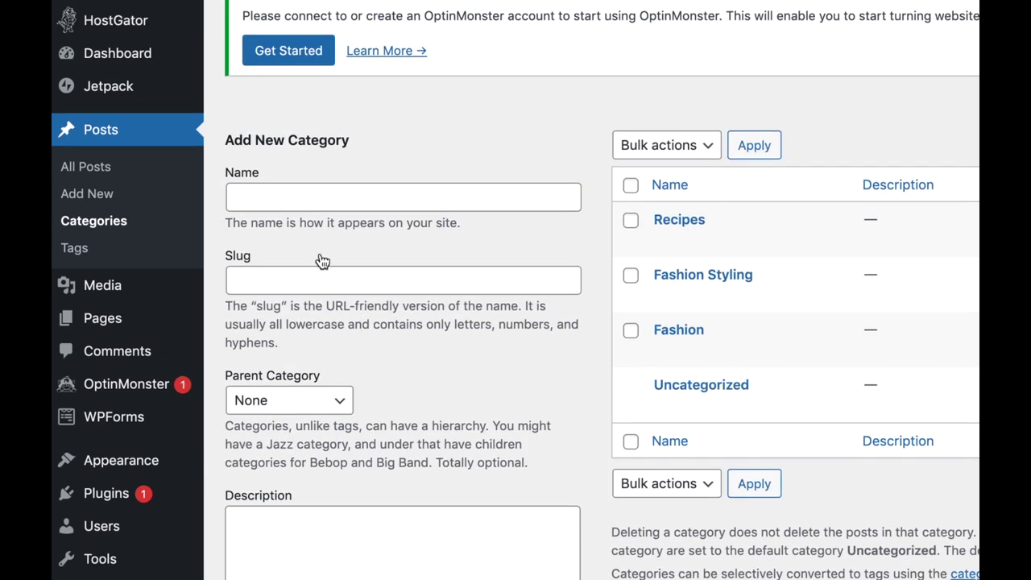
pyautogui.click(283, 200)
pyautogui.write('Dess')
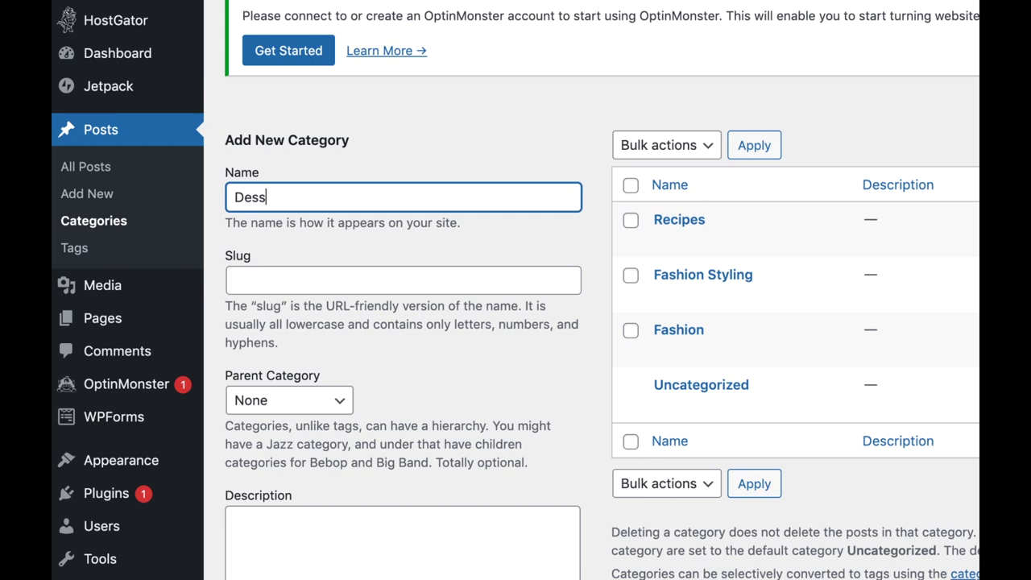
pyautogui.write('erts')
pyautogui.click(403, 280)
pyautogui.write('desserts')
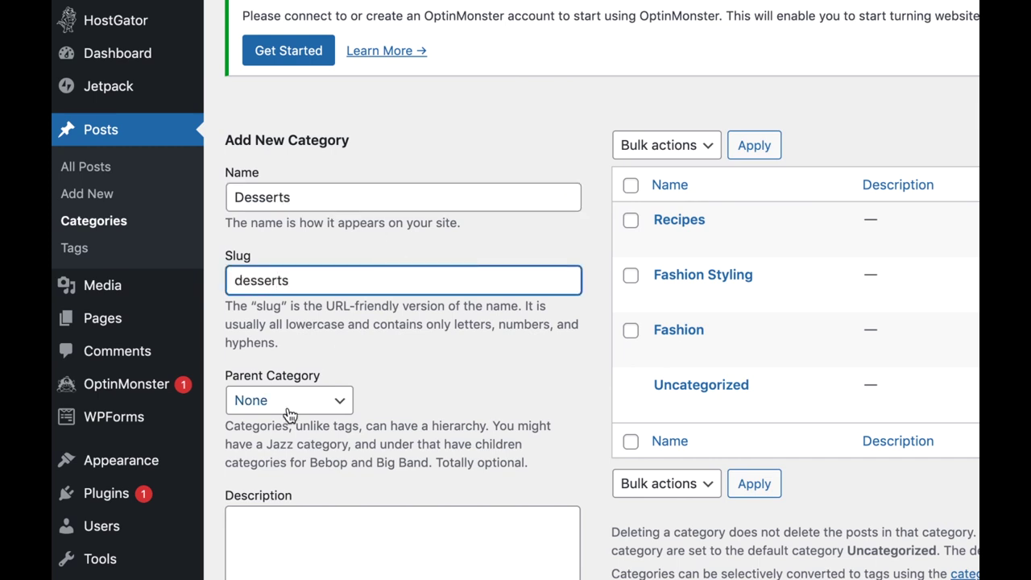
pyautogui.click(290, 400)
pyautogui.click(296, 417)
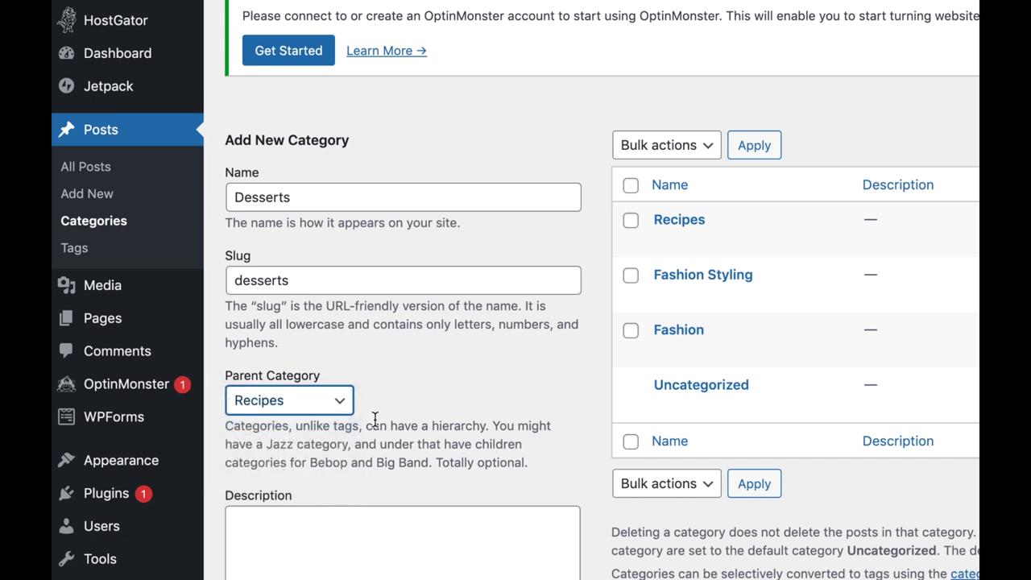
pyautogui.scroll(-2, 374, 419)
pyautogui.click(297, 525)
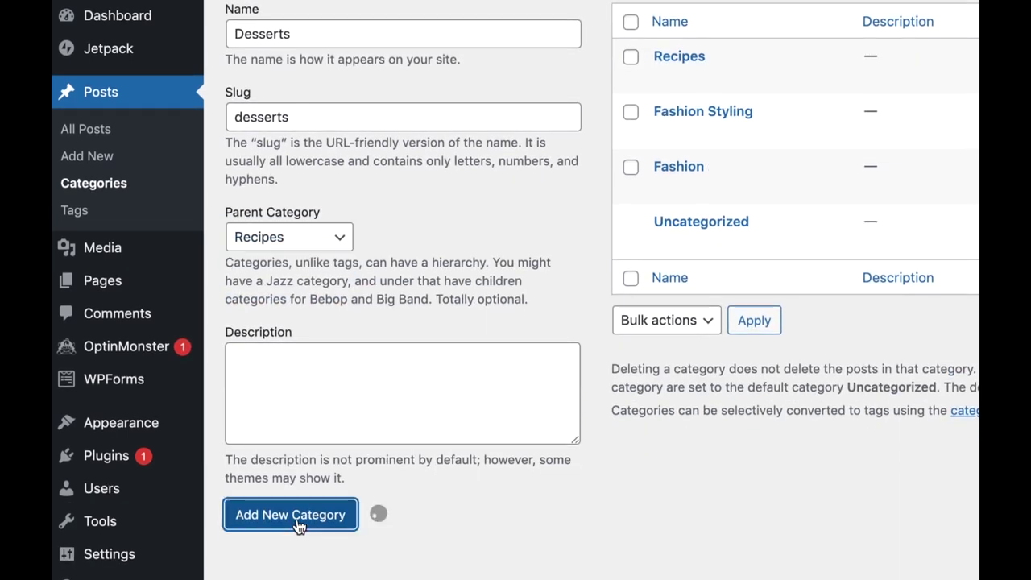
# Add a Vegan category with slug vegan under Recipes.
pyautogui.click(261, 42)
pyautogui.write('Vegan')
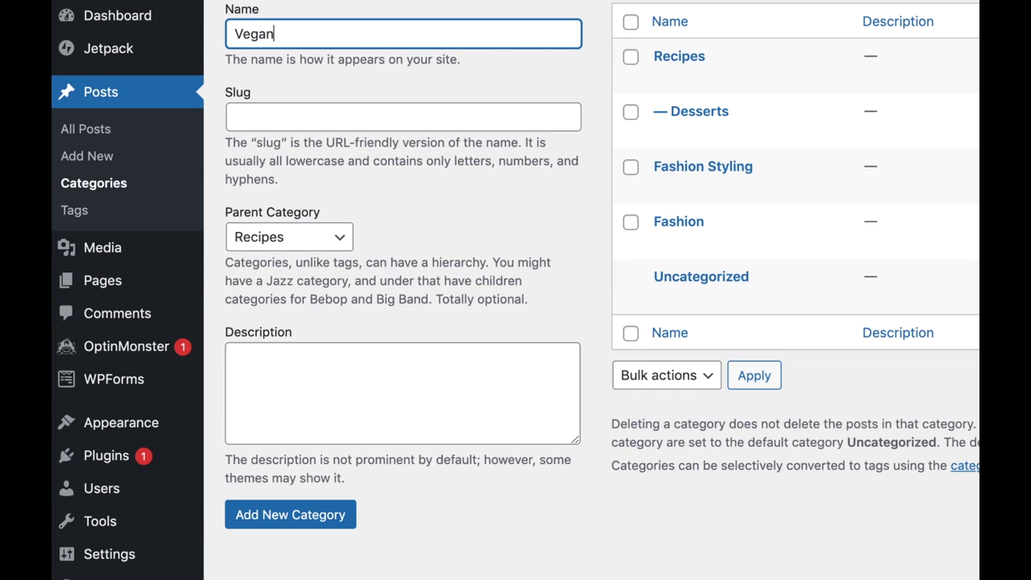
pyautogui.press('Tab')
pyautogui.write('vegan')
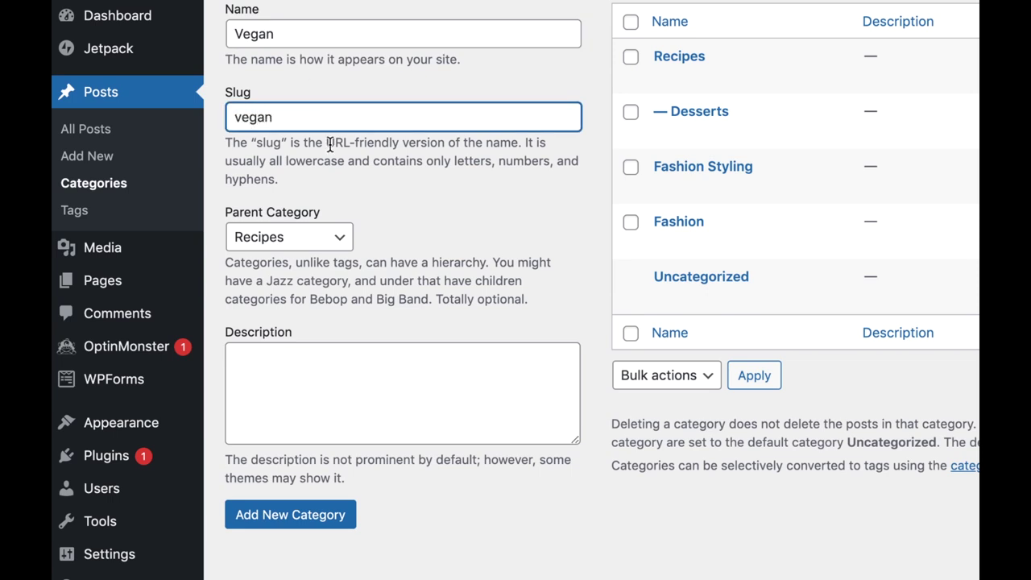
pyautogui.click(297, 514)
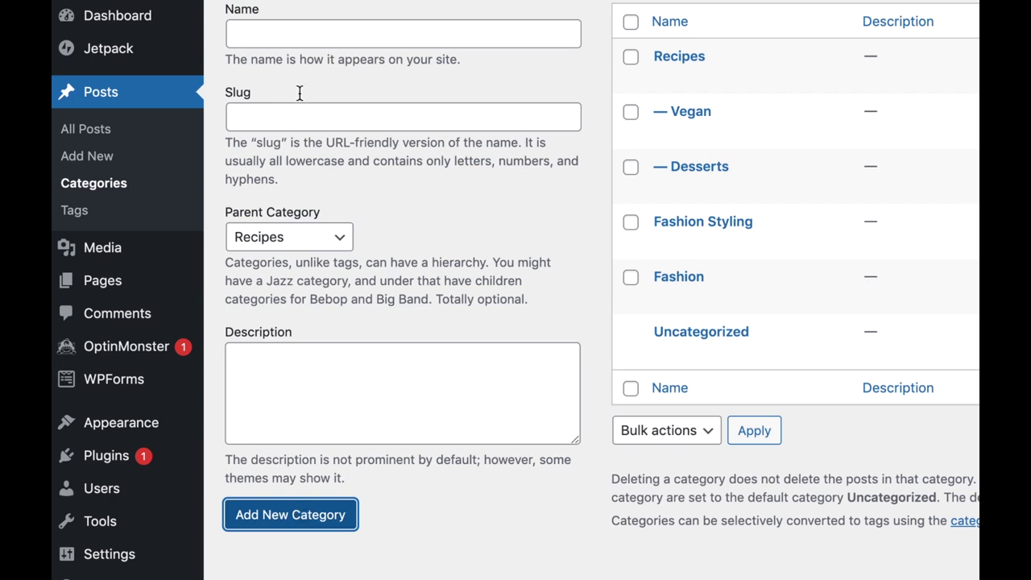
# Add a top-level Photo Styling category with slug photo-styling, correcting the misspelled name.
pyautogui.click(270, 40)
pyautogui.write('Photo Sylings')
pyautogui.click(284, 34)
pyautogui.write('t')
pyautogui.click(346, 32)
pyautogui.press('BackSpace')
pyautogui.click(257, 112)
pyautogui.write('photo-styling')
pyautogui.click(289, 239)
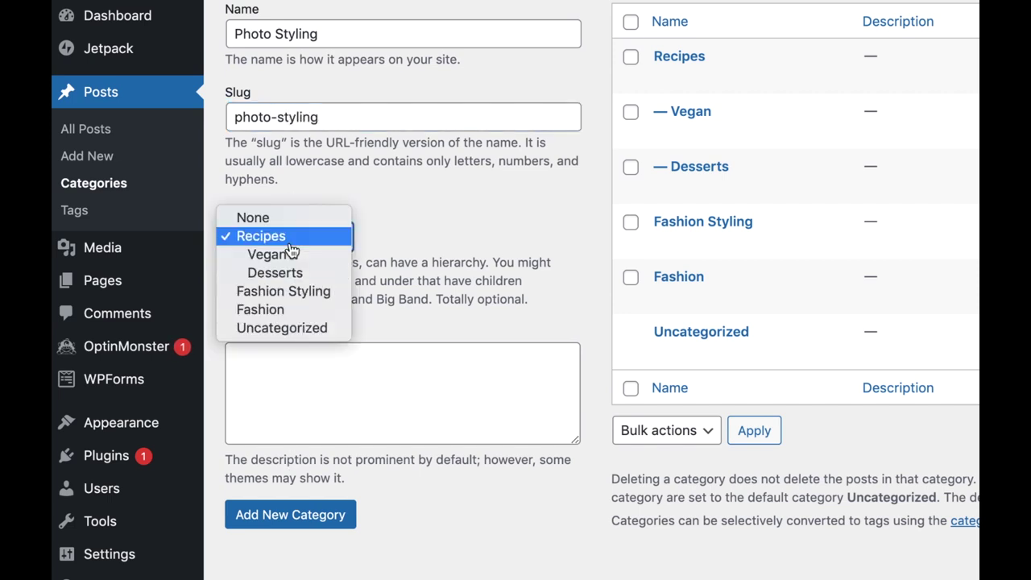
pyautogui.click(286, 221)
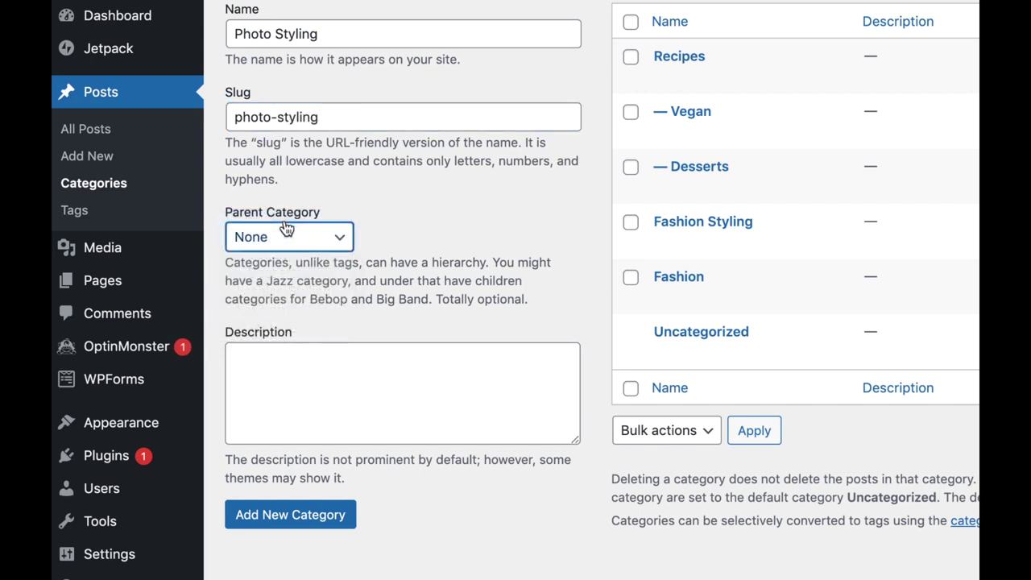
pyautogui.click(291, 519)
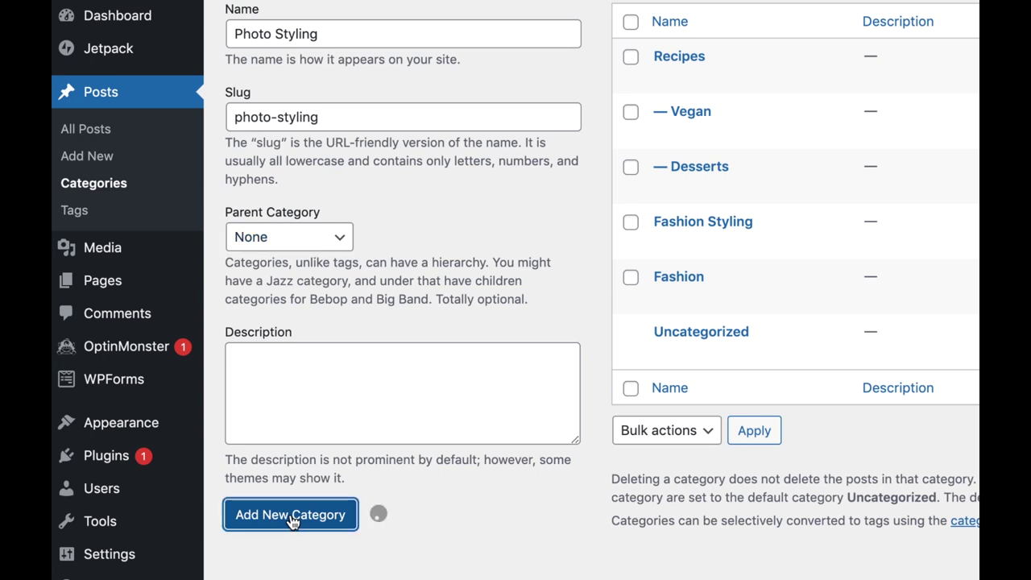
# Add a Travel category with slug travel.
pyautogui.click(275, 44)
pyautogui.write('Travel')
pyautogui.click(294, 108)
pyautogui.write('travel')
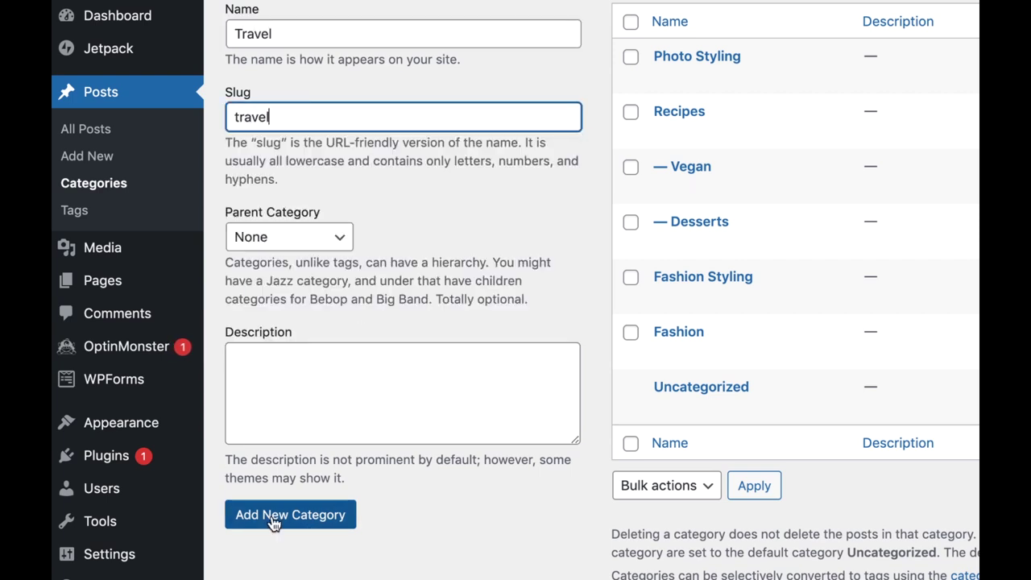
pyautogui.click(275, 522)
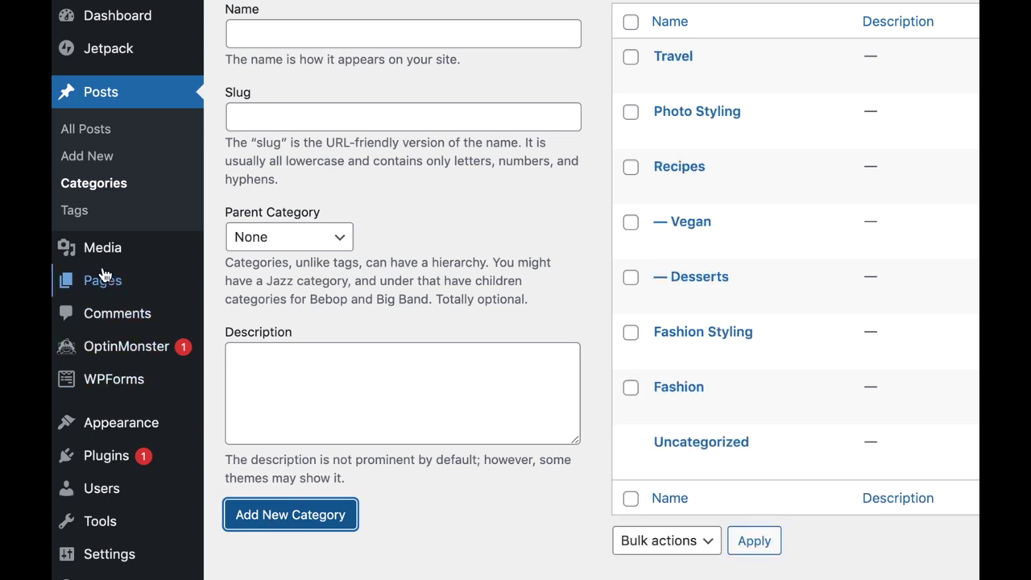
pyautogui.moveTo(102, 288)
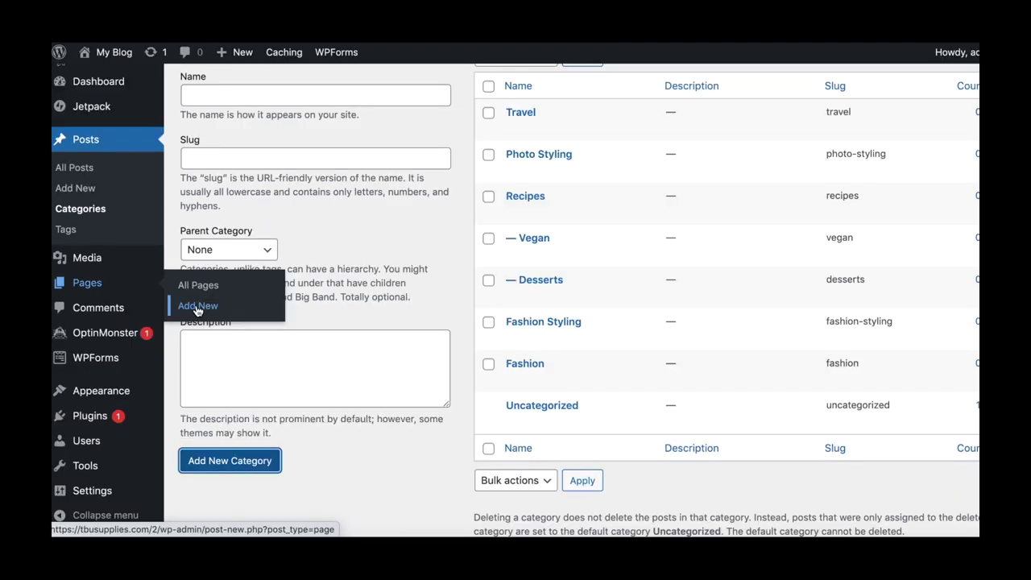
# Create a new page titled About Me.
pyautogui.click(247, 312)
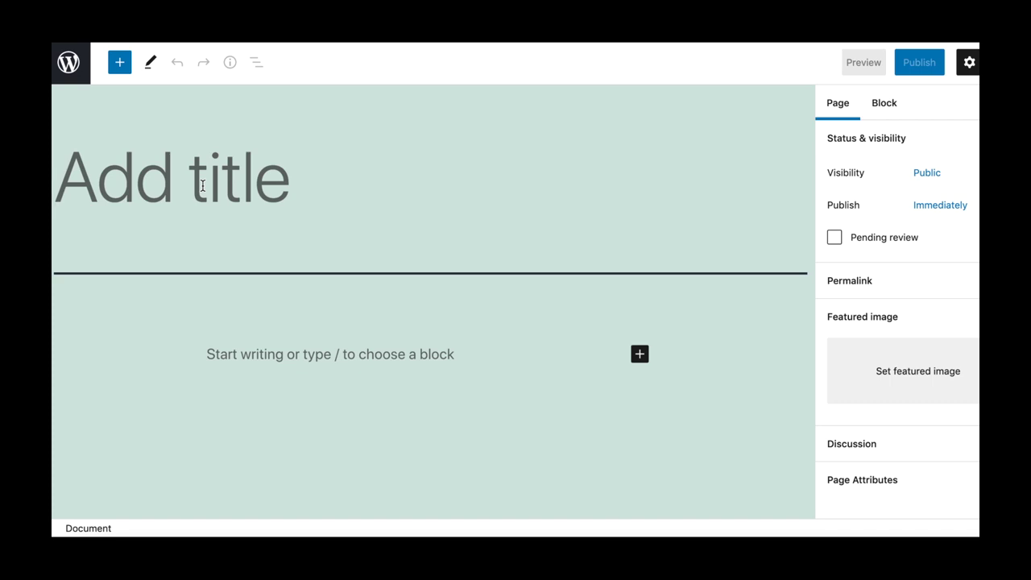
pyautogui.write('About Me')
pyautogui.click(640, 422)
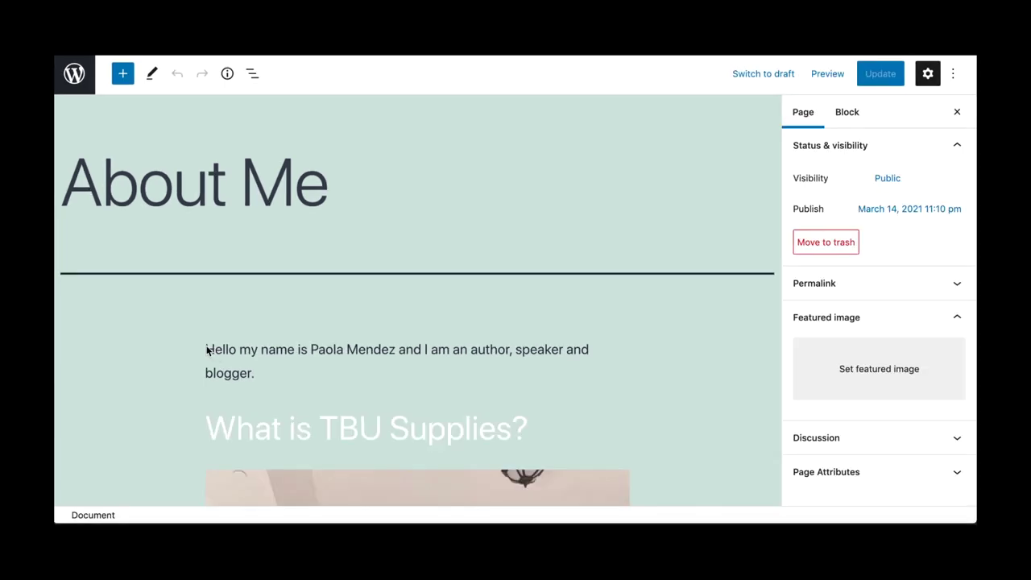
# Insert a level 3 'About Me' heading above the introduction paragraph.
pyautogui.click(207, 346)
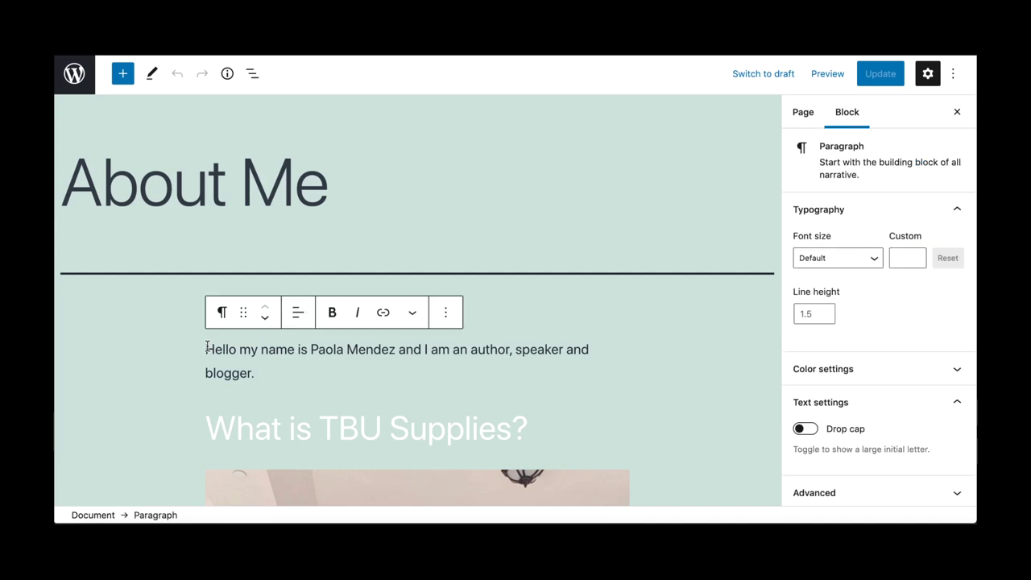
pyautogui.press('Return')
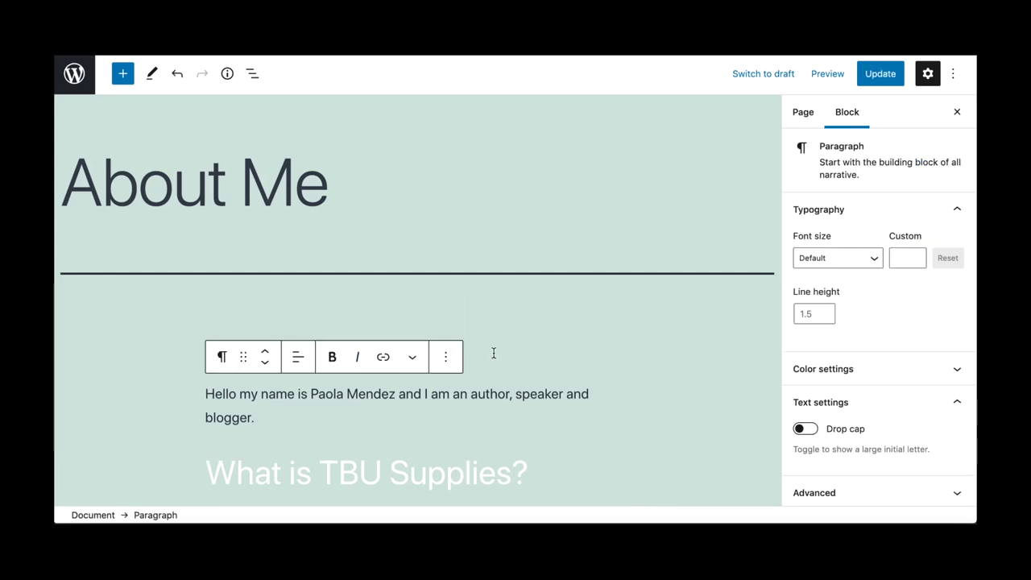
pyautogui.click(616, 347)
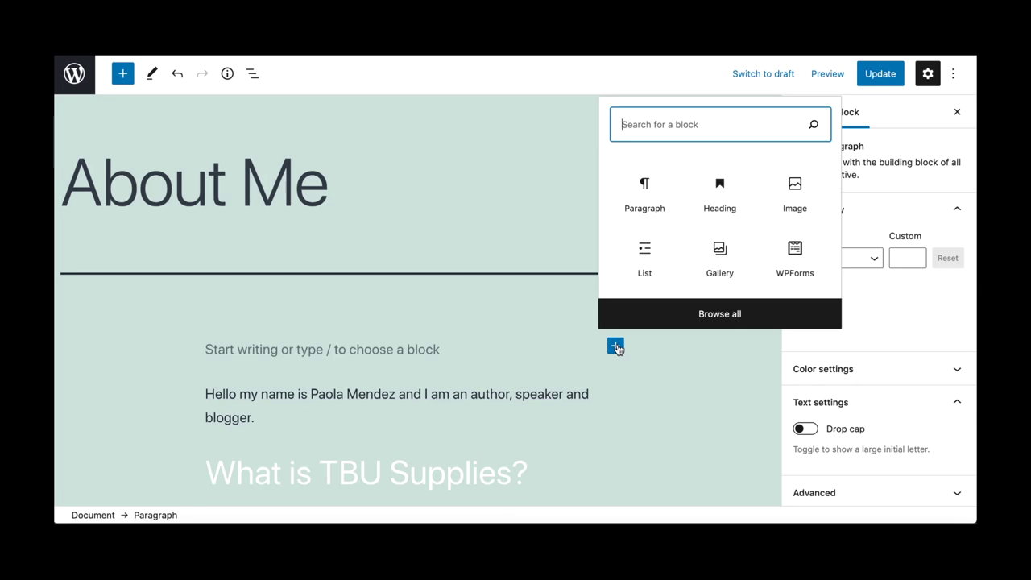
pyautogui.click(718, 194)
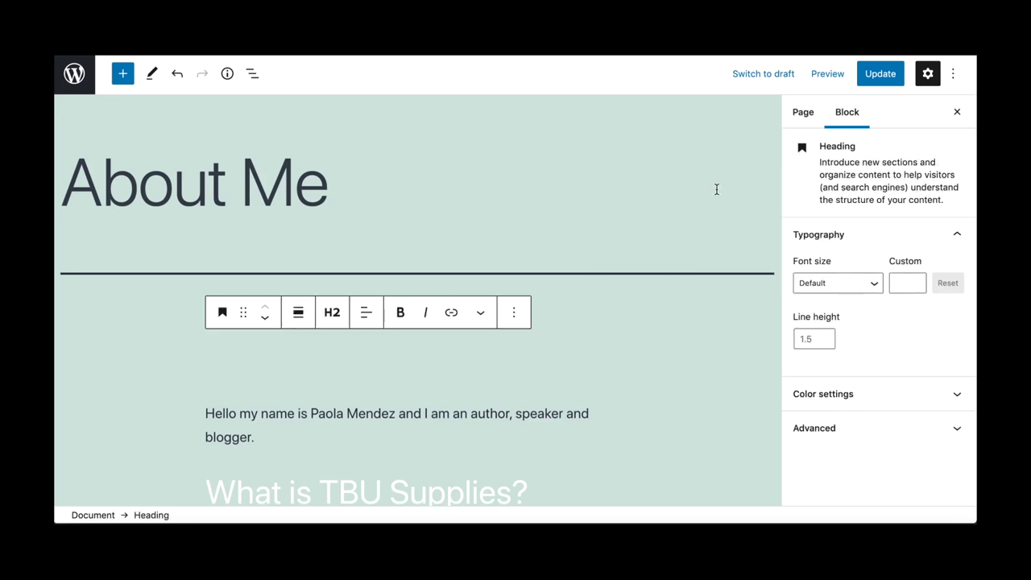
pyautogui.write('About Me')
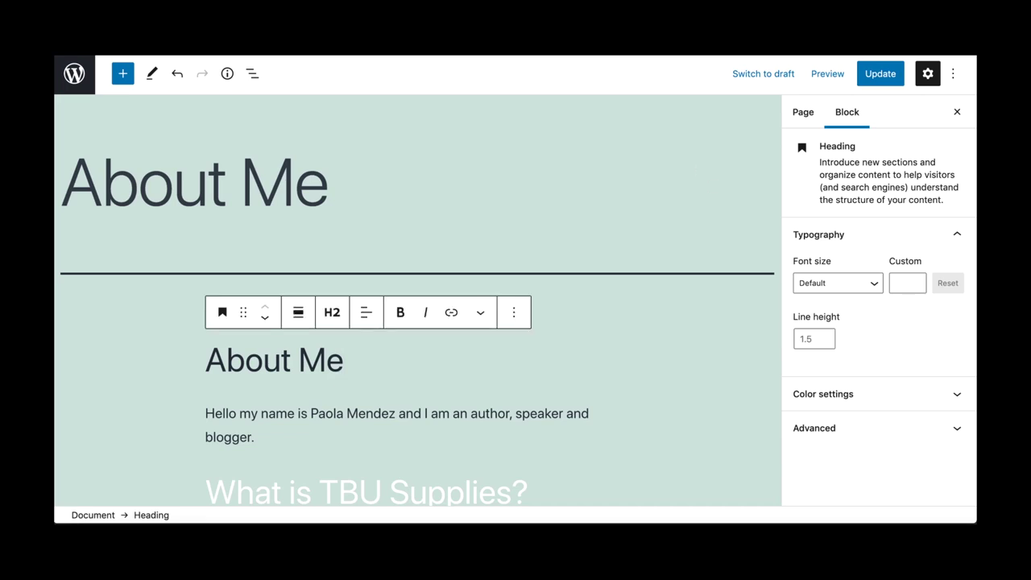
pyautogui.click(333, 314)
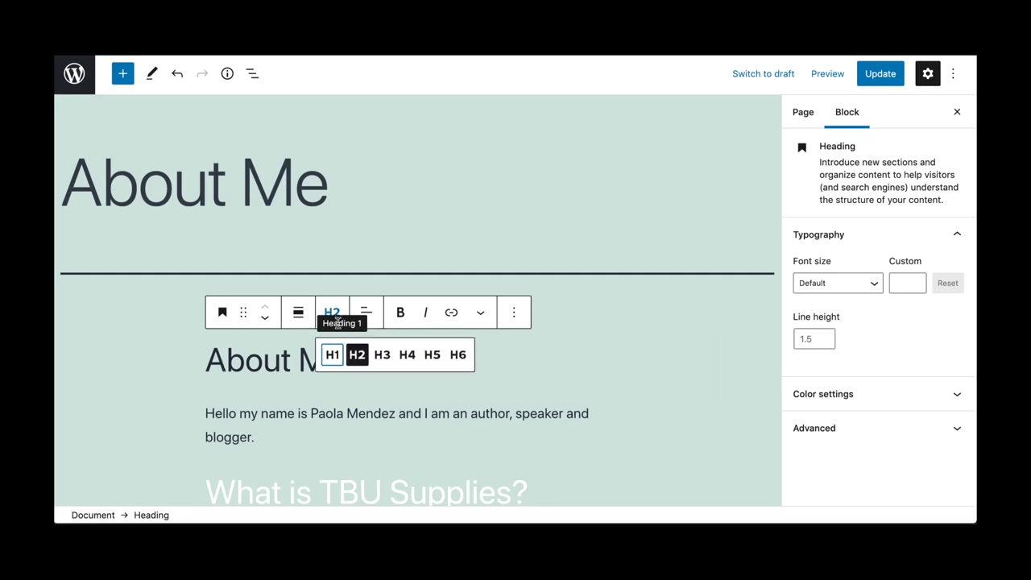
pyautogui.click(382, 354)
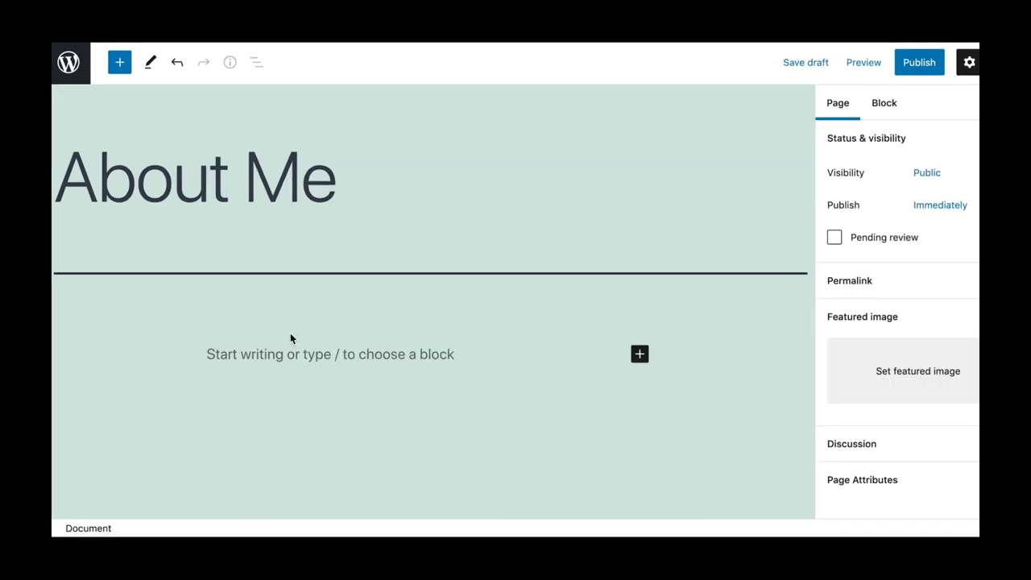
# Write an intro paragraph giving the author's name and roles as author, speaker and blogger.
pyautogui.click(251, 357)
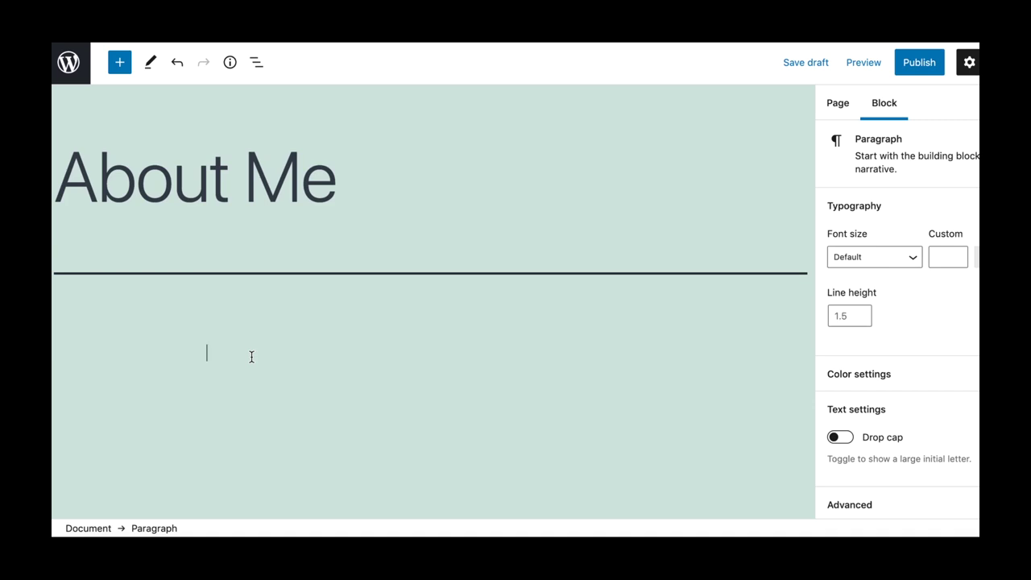
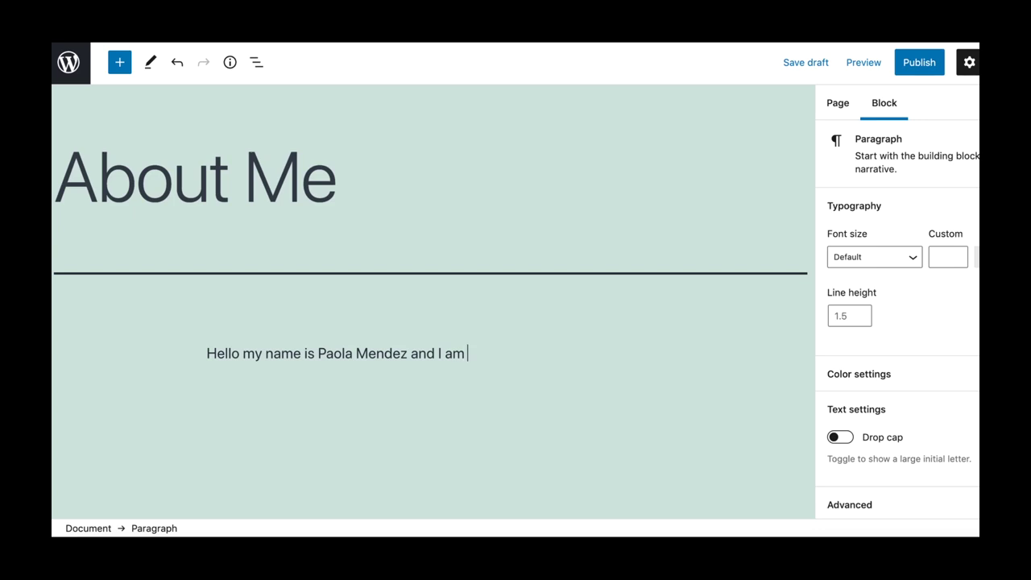
pyautogui.write(' an ')
pyautogui.write('author, speaker and blogger.')
pyautogui.press('Return')
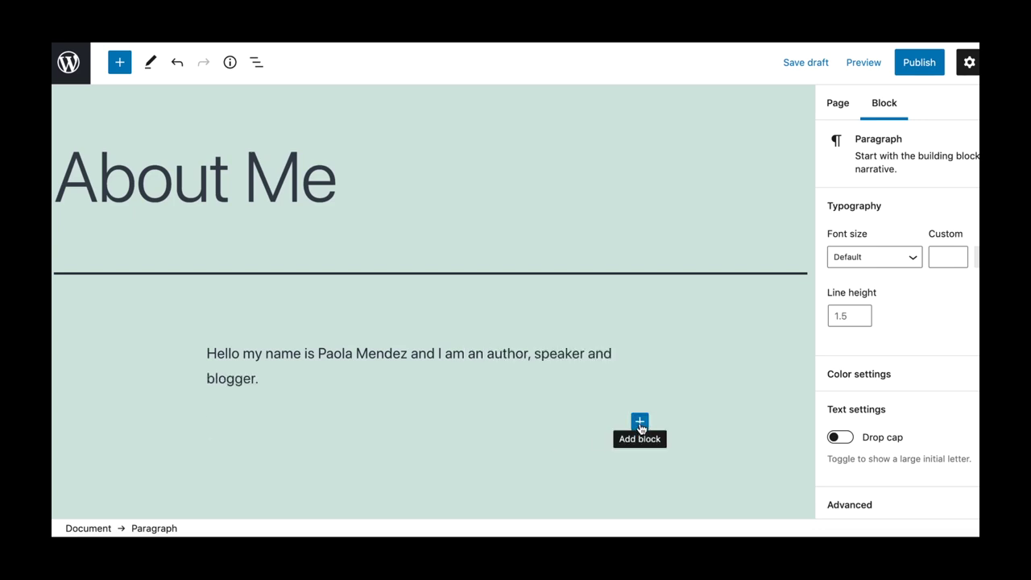
# Add an Image block and choose the Bachour bakery flower photo from Downloads/_CGL-Ad.
pyautogui.click(640, 423)
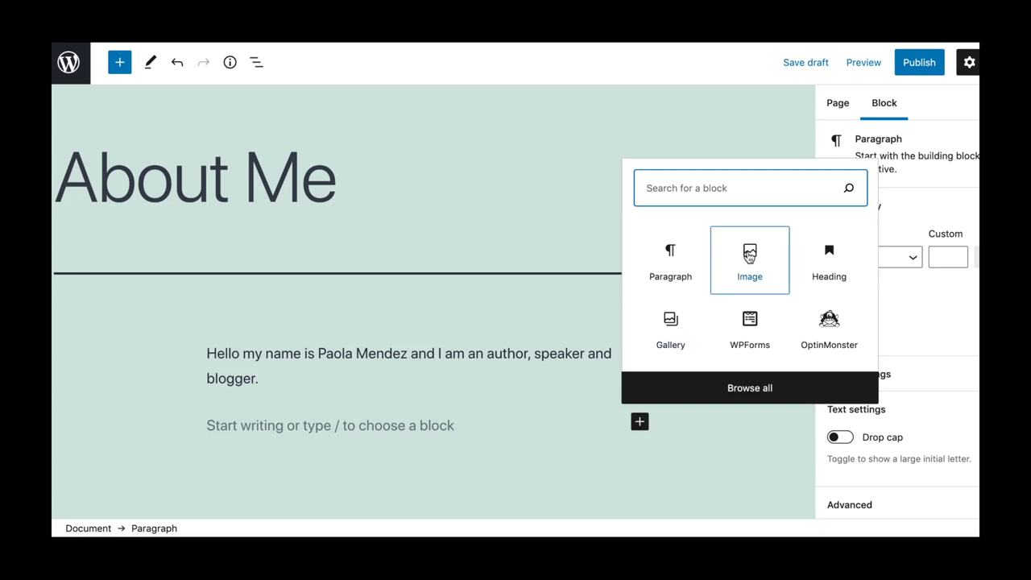
pyautogui.click(749, 254)
pyautogui.click(750, 254)
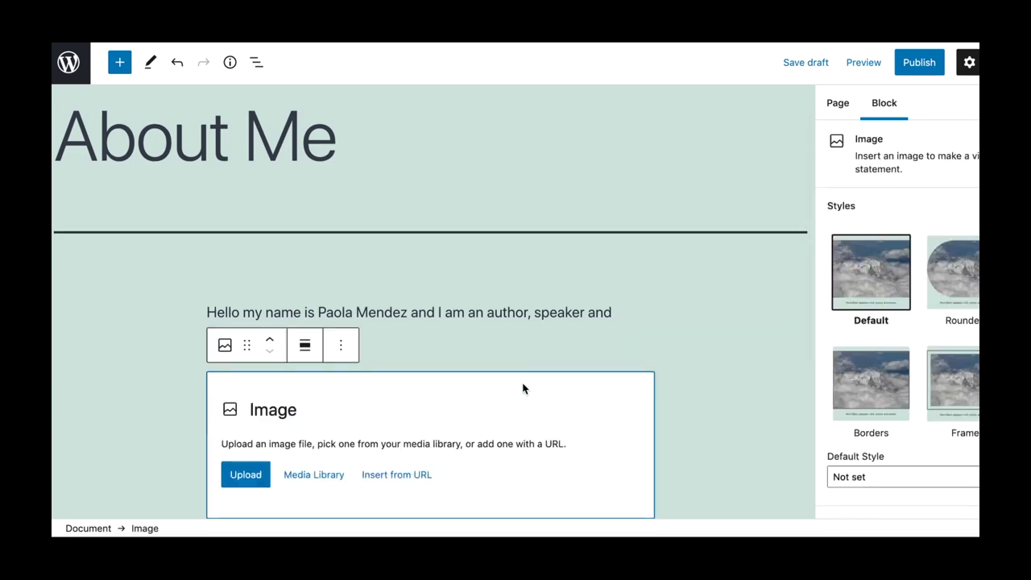
pyautogui.scroll(-2, 523, 387)
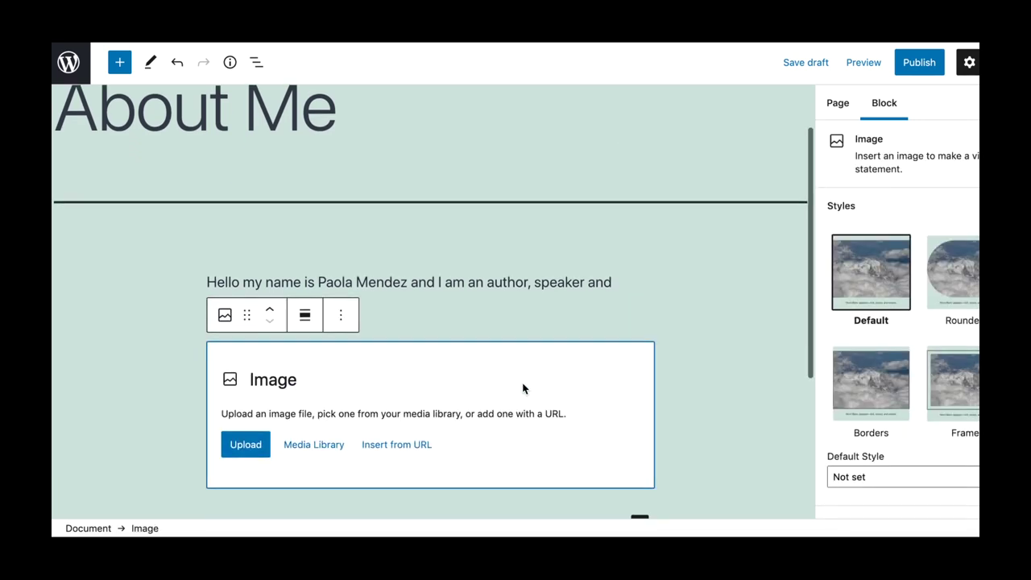
pyautogui.click(256, 430)
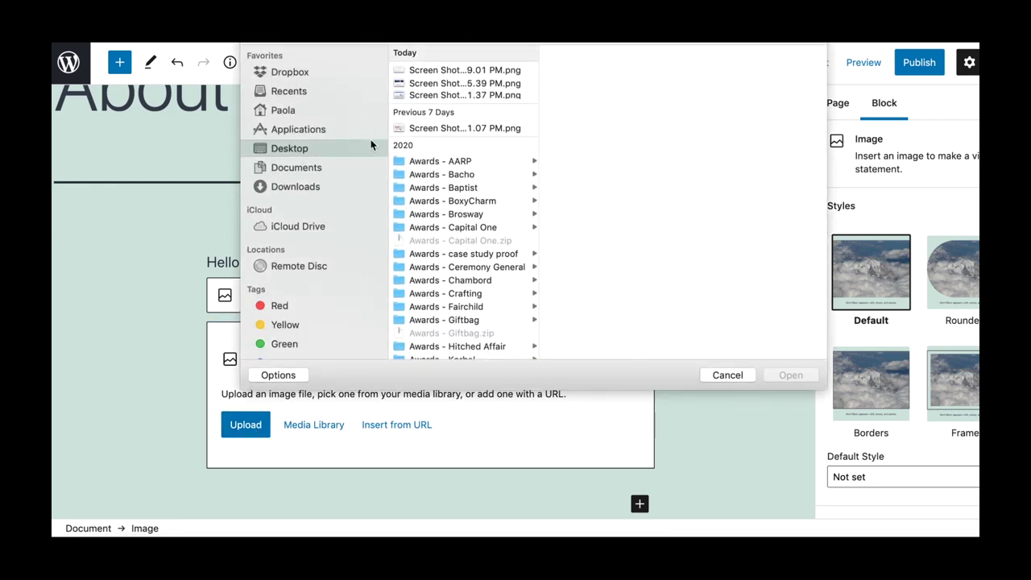
pyautogui.click(311, 187)
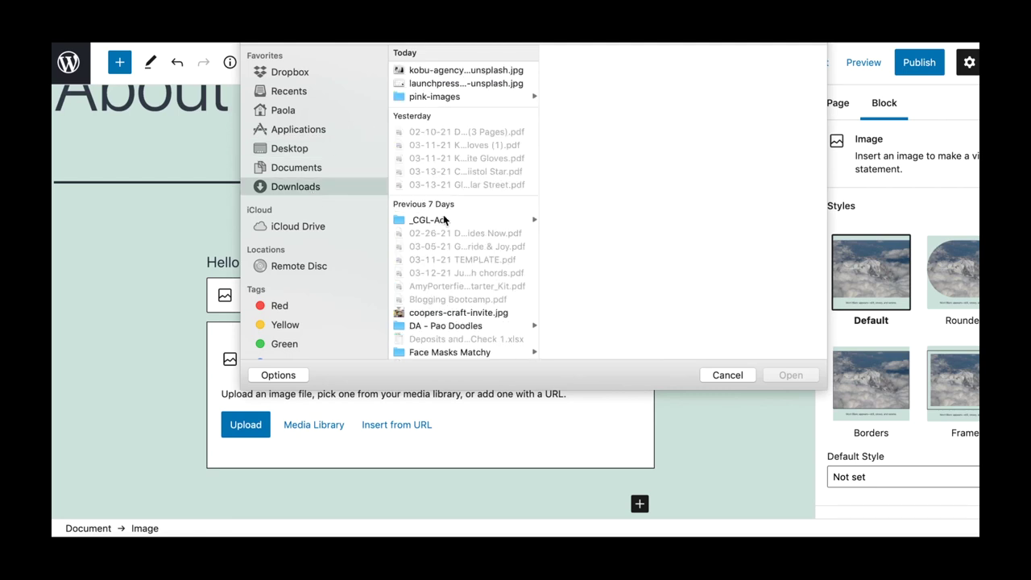
pyautogui.click(445, 219)
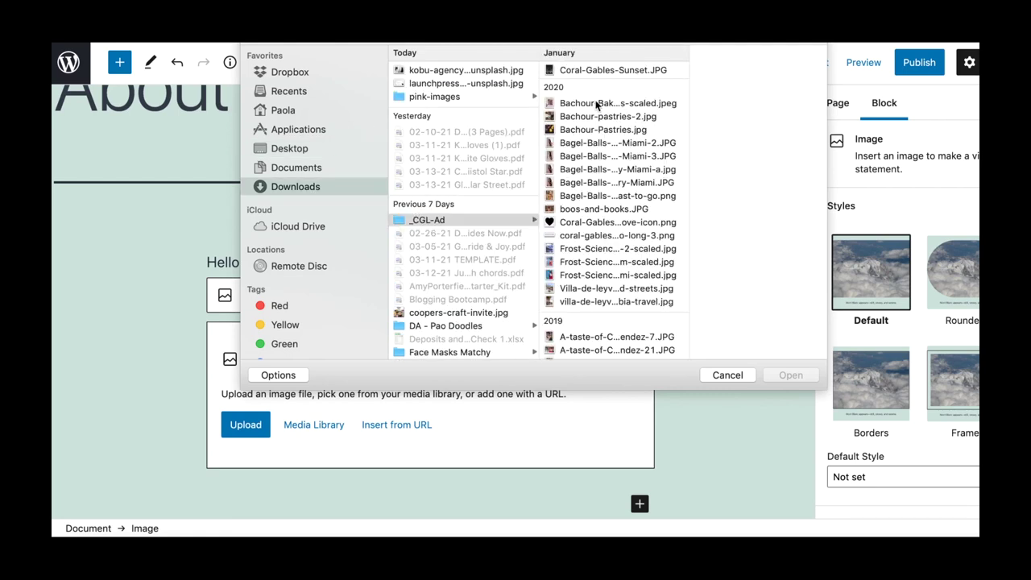
pyautogui.click(598, 104)
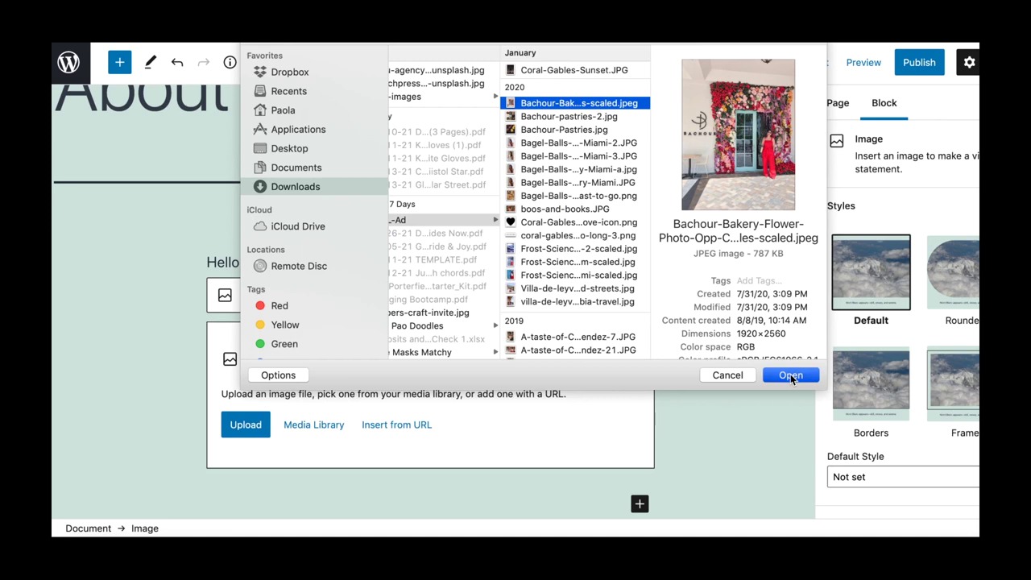
# Place the chosen flower photo in the image block, keeping the heading's default font size.
pyautogui.click(790, 375)
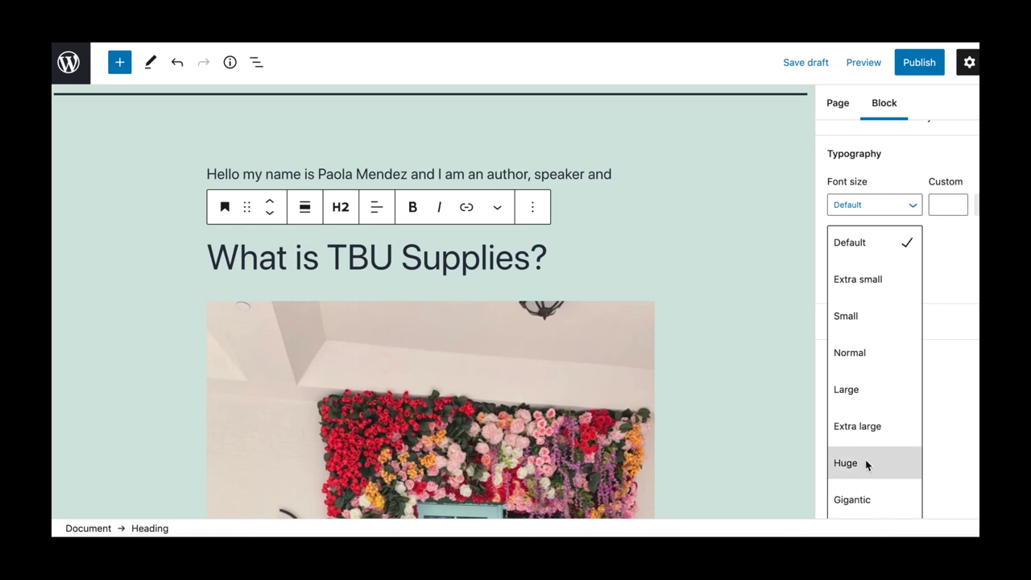
pyautogui.click(901, 240)
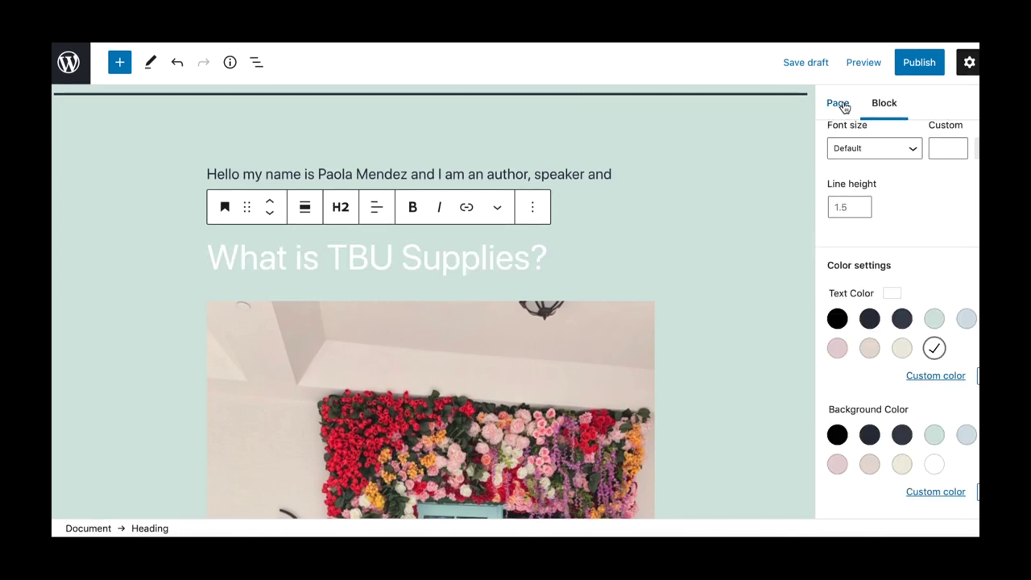
pyautogui.click(838, 103)
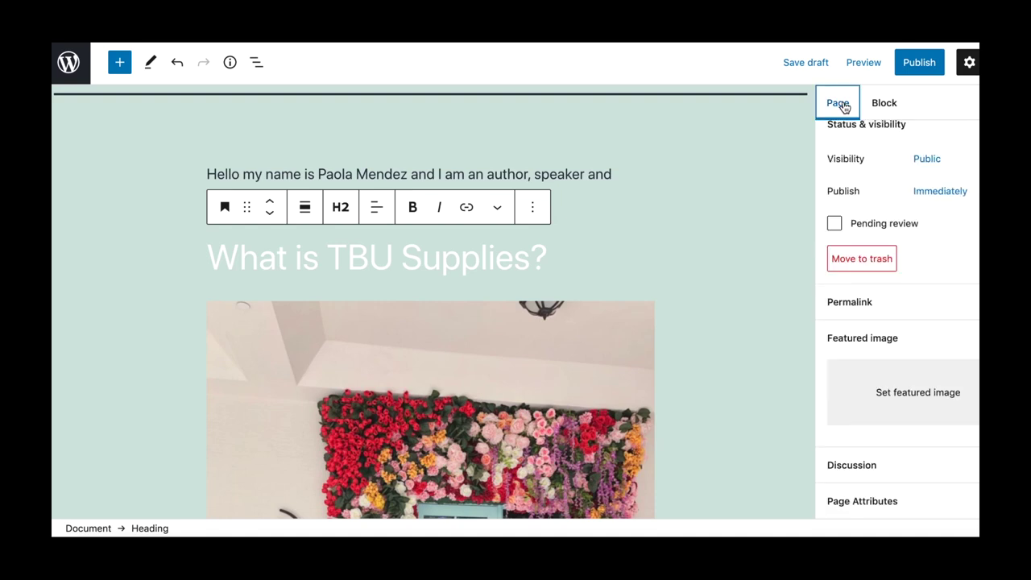
# Reset the publish date from scheduled March dates to Immediately and save the page as a draft.
pyautogui.click(941, 206)
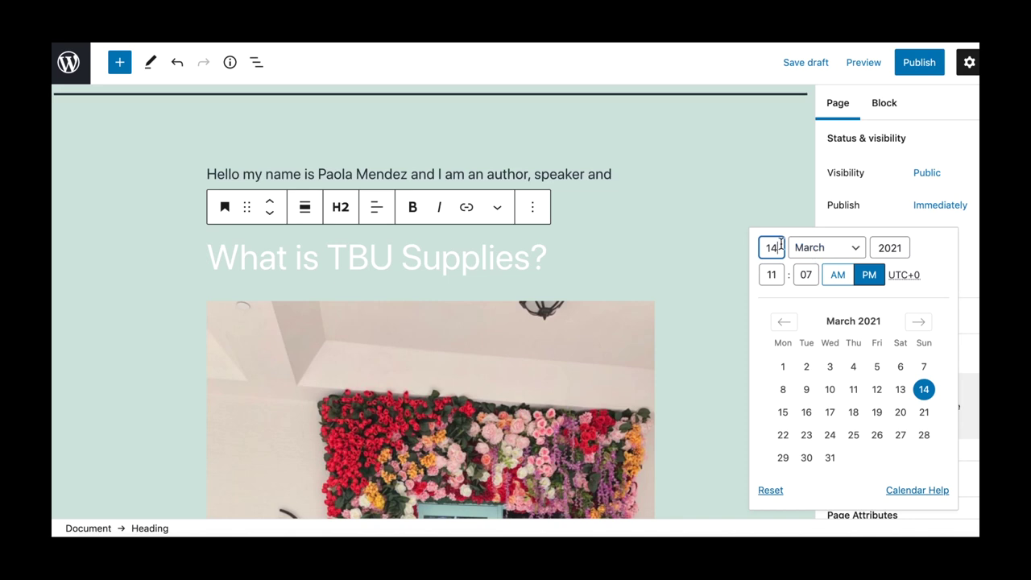
pyautogui.click(828, 414)
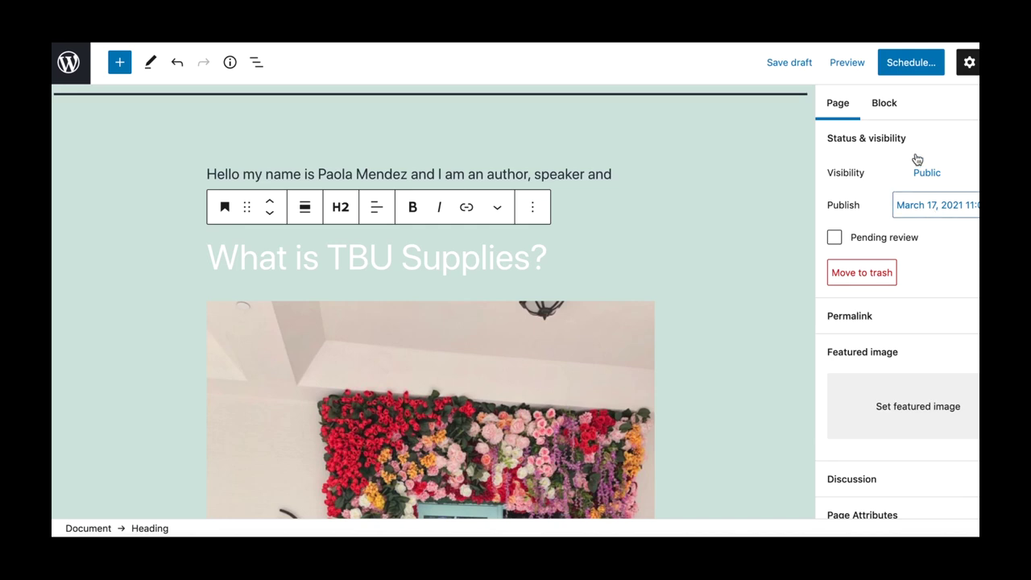
pyautogui.click(935, 206)
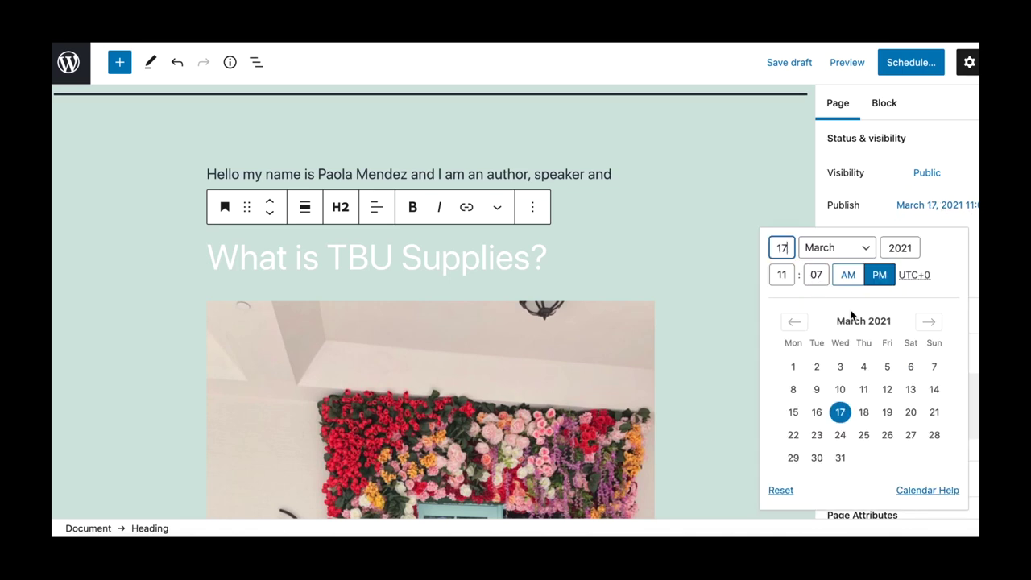
pyautogui.click(934, 389)
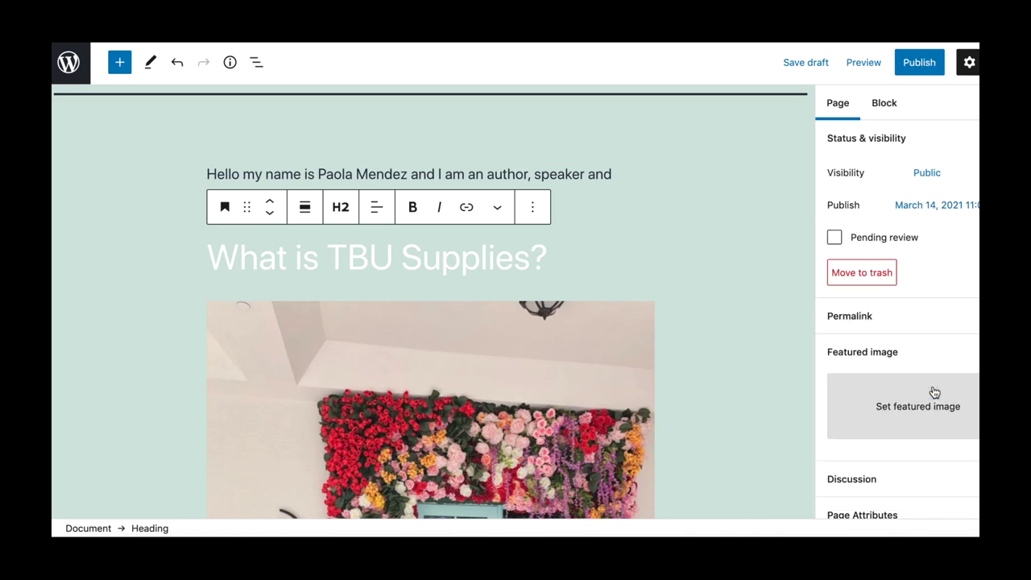
pyautogui.click(927, 205)
pyautogui.click(910, 389)
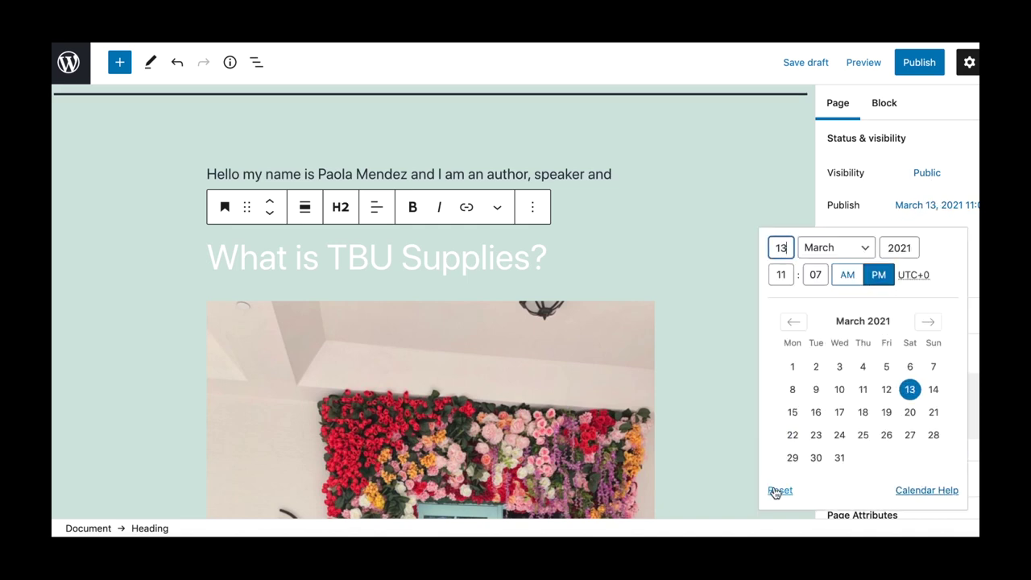
pyautogui.click(776, 489)
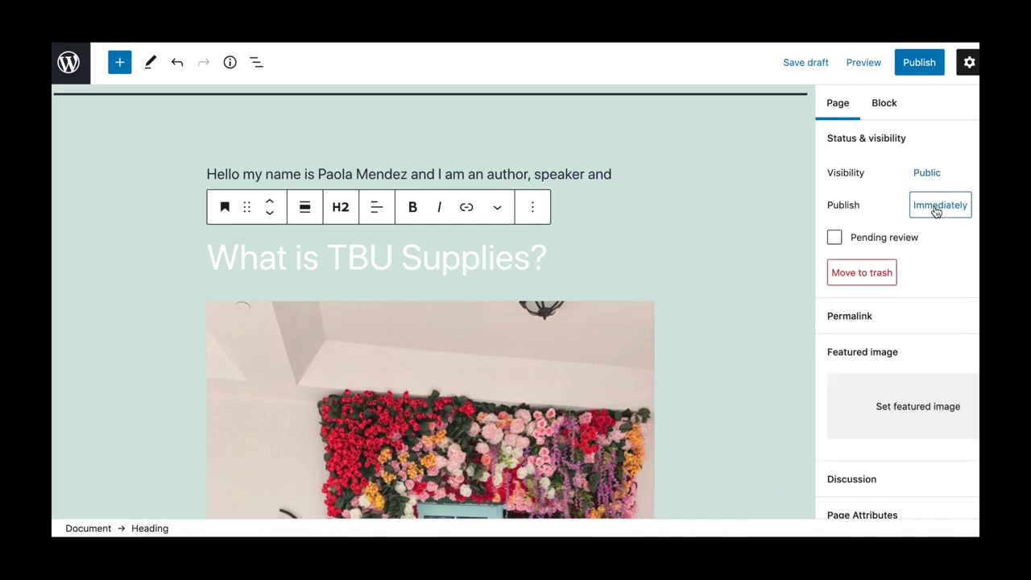
pyautogui.click(806, 63)
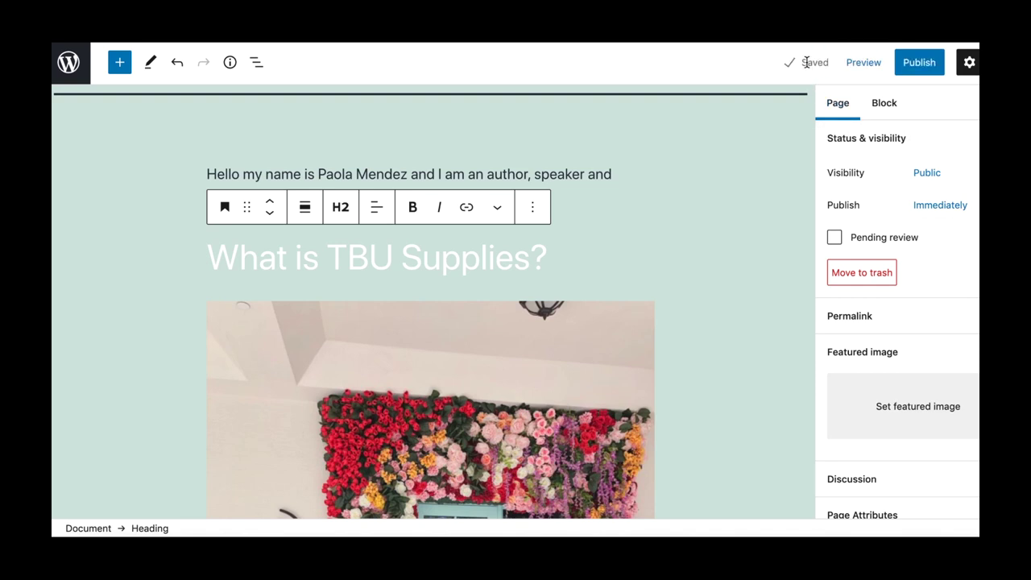
# Preview the About Me page in a new tab, then publish it.
pyautogui.click(864, 64)
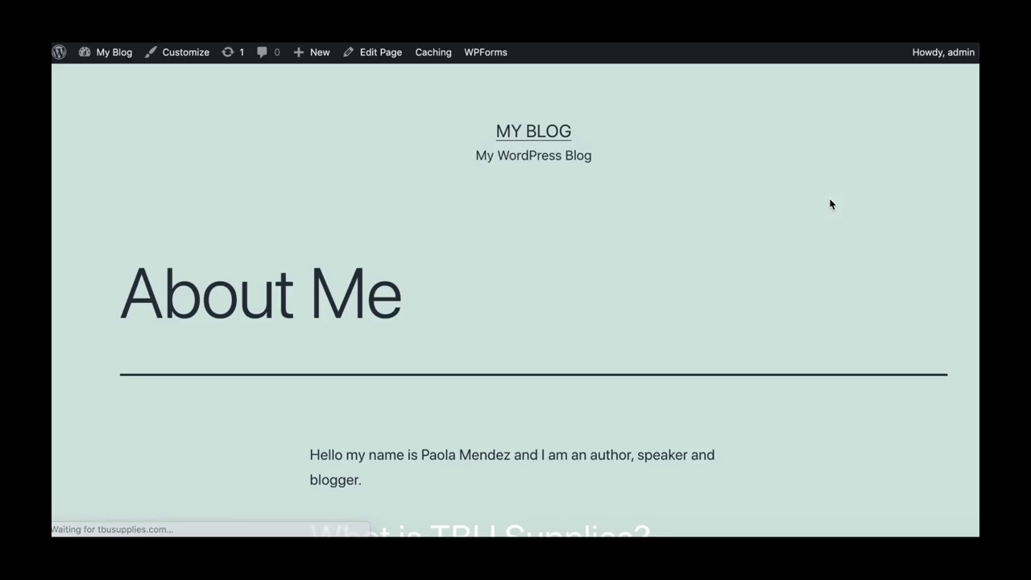
pyautogui.scroll(-5, 830, 204)
pyautogui.scroll(-10, 830, 203)
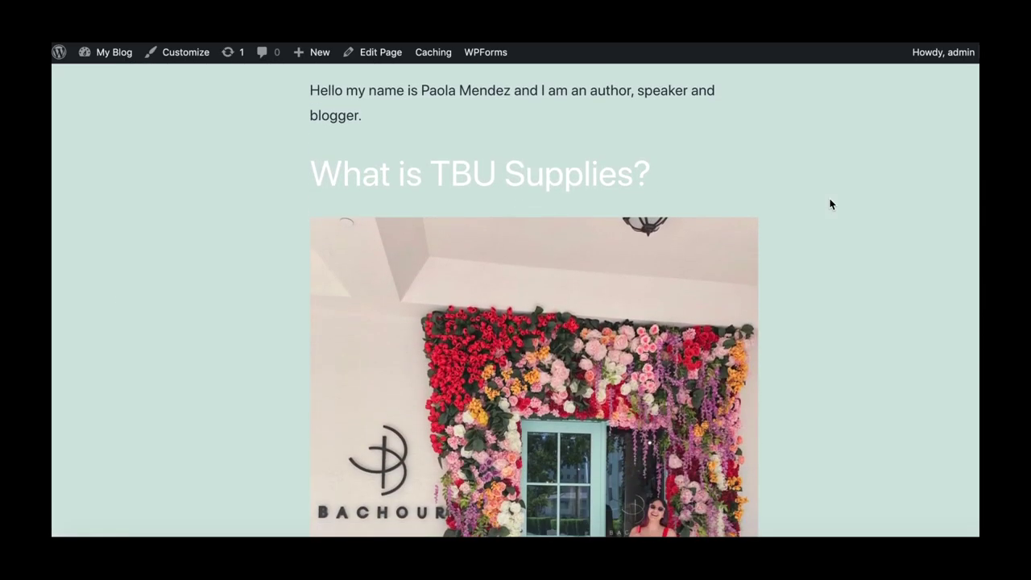
pyautogui.scroll(15, 830, 204)
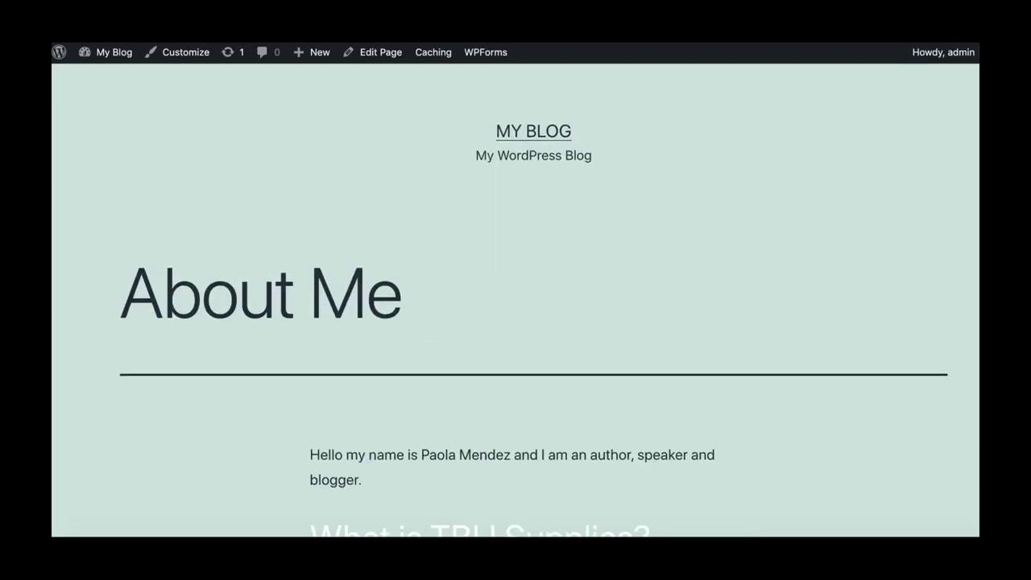
pyautogui.hotkey('ctrl', 'w')
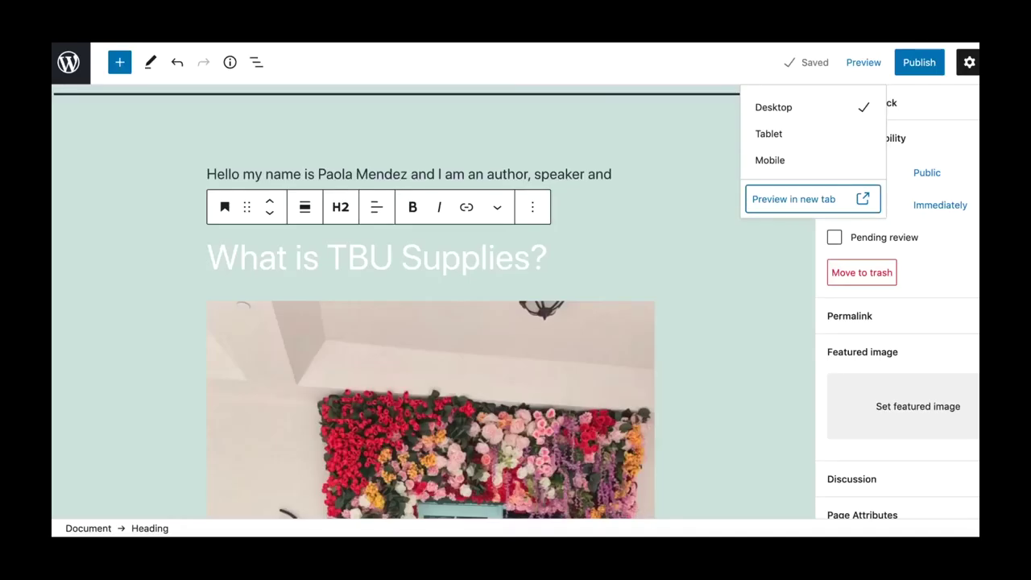
pyautogui.click(919, 63)
pyautogui.click(872, 64)
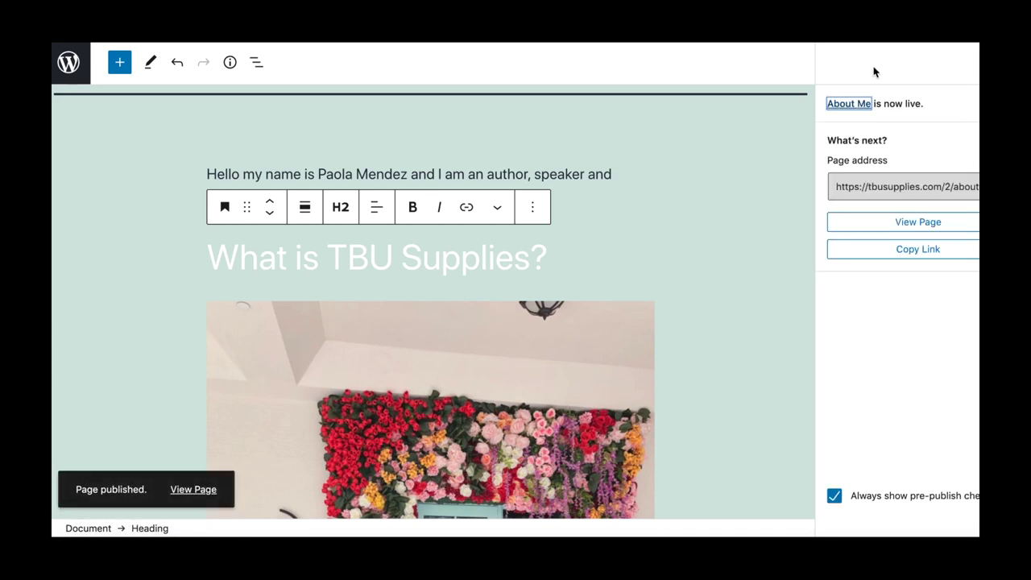
# Create a new blog post titled Vegan Mac and Cheese.
pyautogui.click(68, 62)
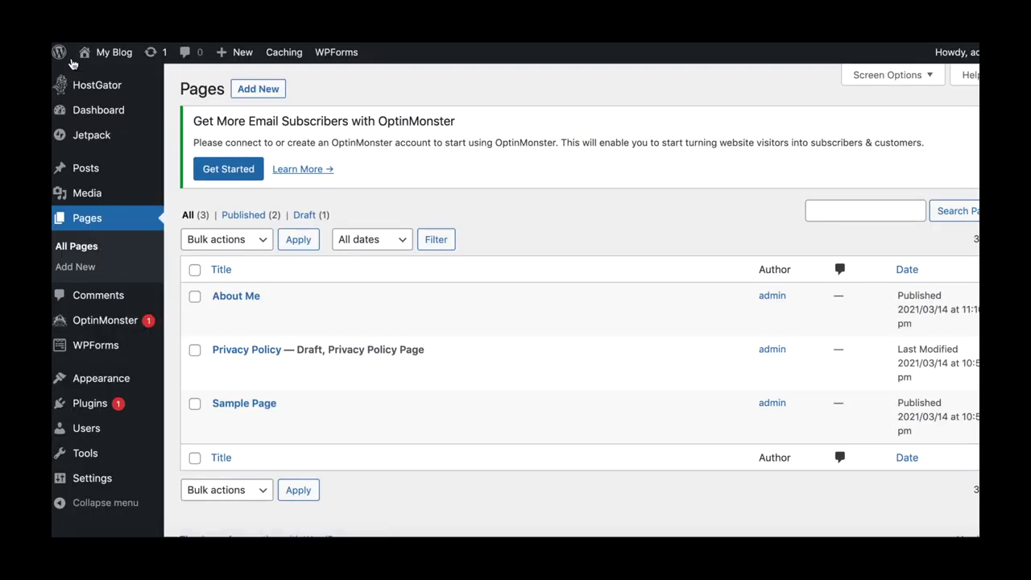
pyautogui.moveTo(83, 170)
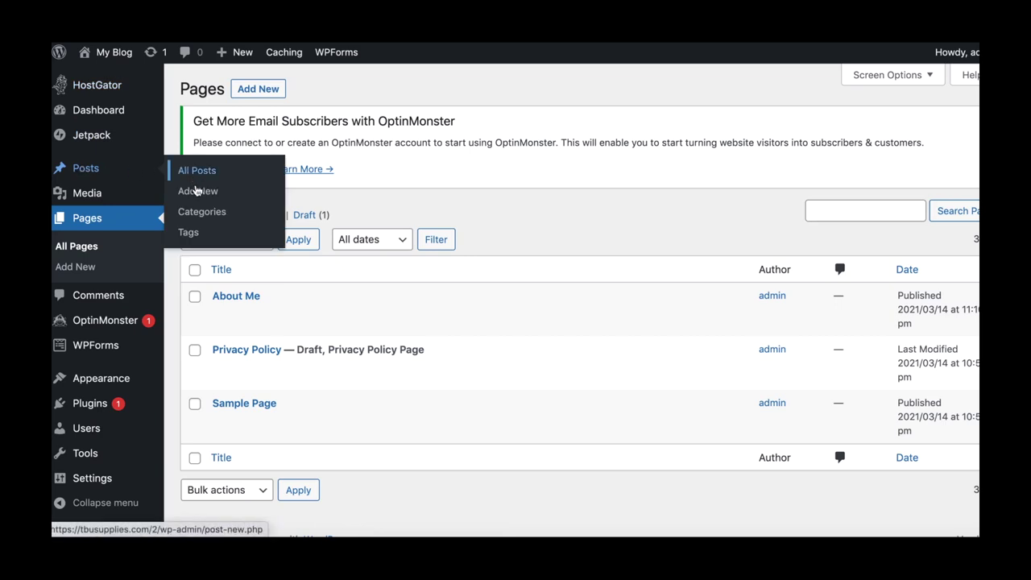
pyautogui.click(199, 197)
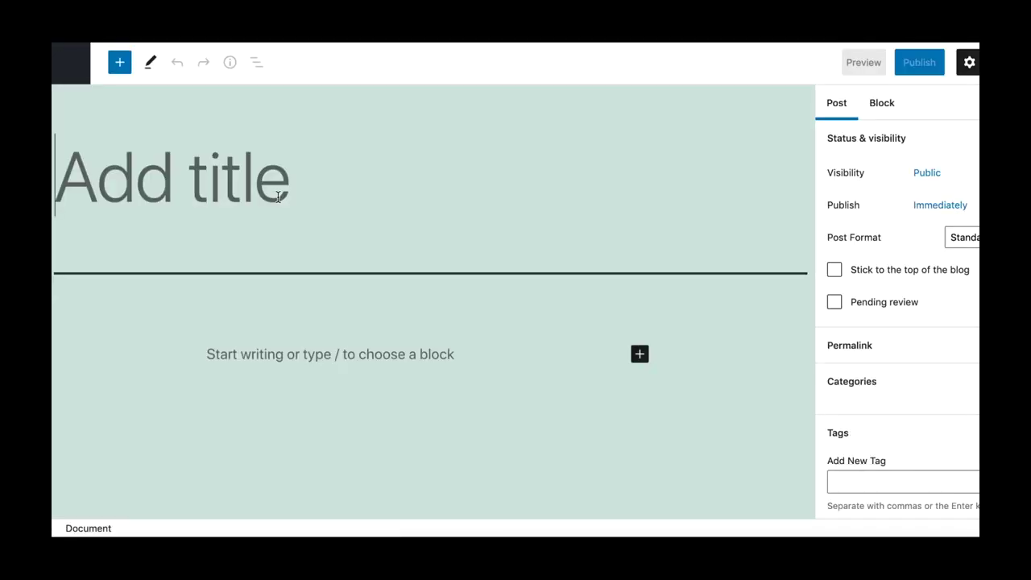
pyautogui.write('Vegan Mac an')
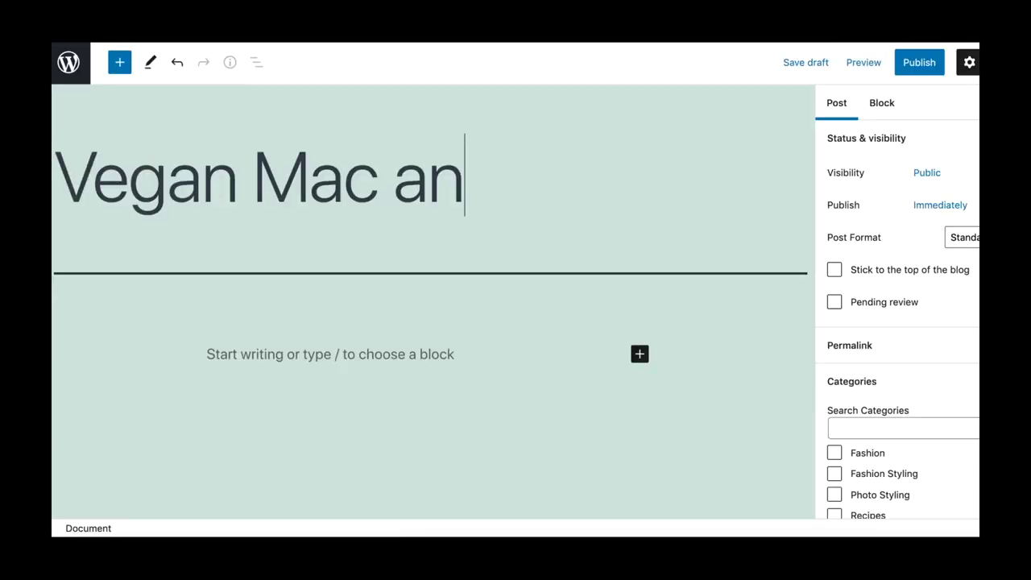
pyautogui.write('d Cheese')
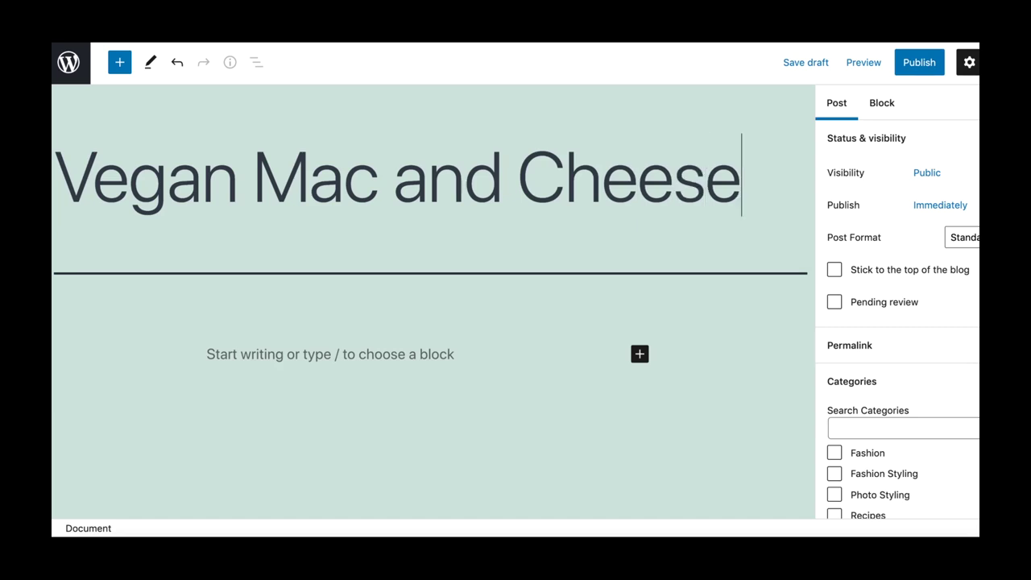
# Add an 'Ingredients' heading in the post body with an empty paragraph below it.
pyautogui.click(254, 355)
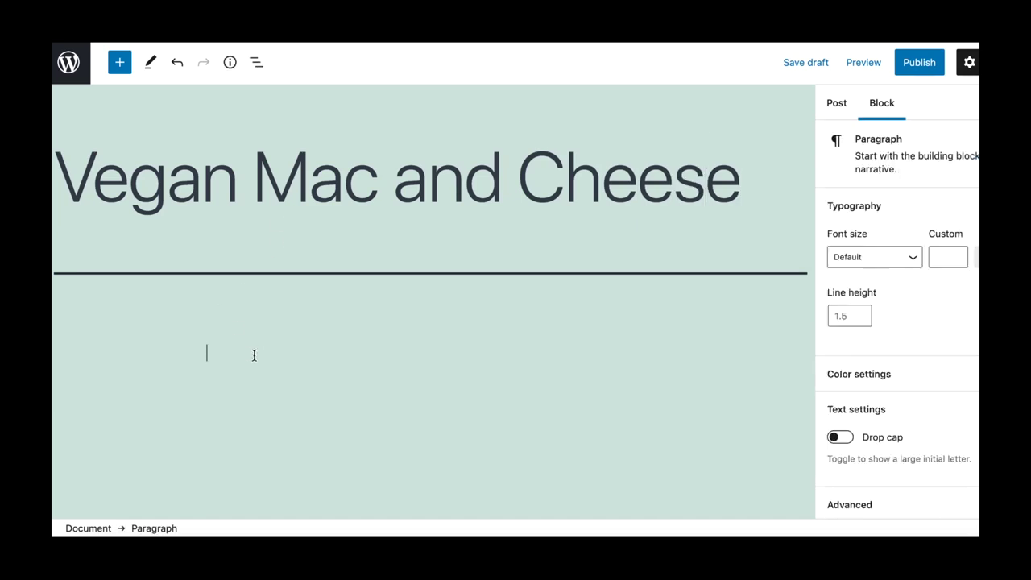
pyautogui.write('Ingredients')
pyautogui.click(224, 322)
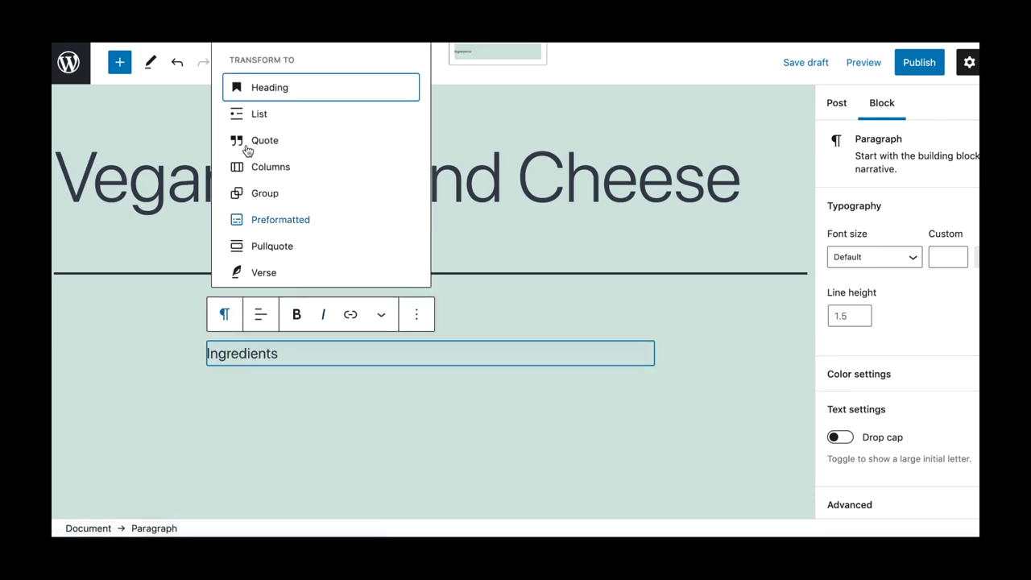
pyautogui.click(270, 90)
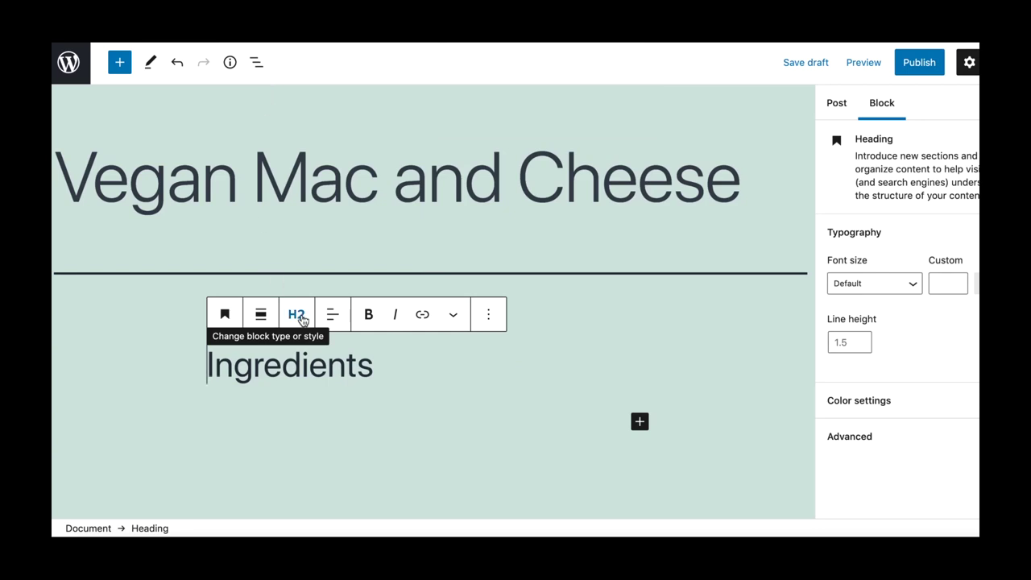
pyautogui.click(384, 373)
pyautogui.press('Return')
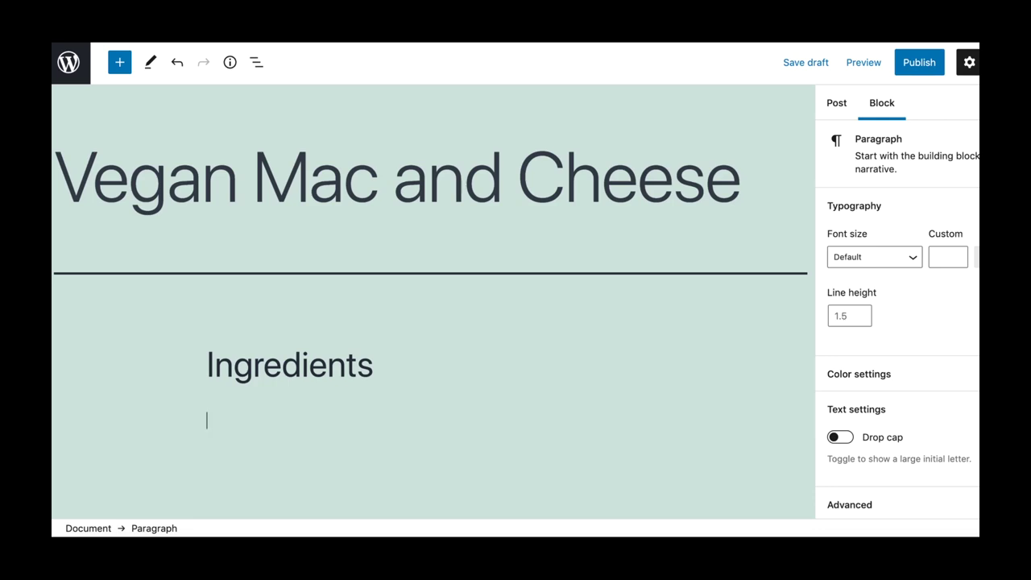
# View the Coral Gables Love blog's Travel category page via the BLOG menu.
pyautogui.write('macar')
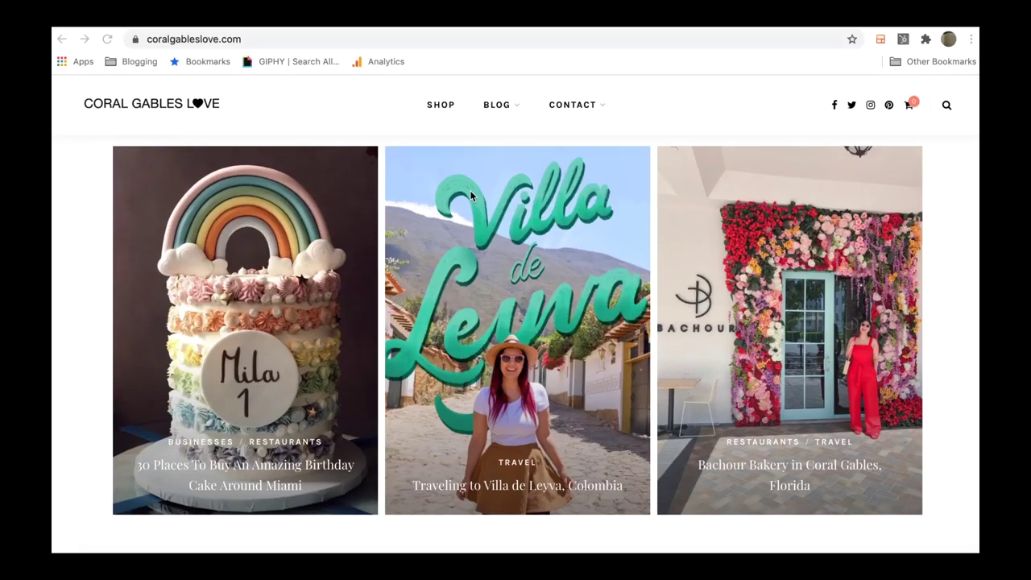
pyautogui.scroll(-3, 472, 196)
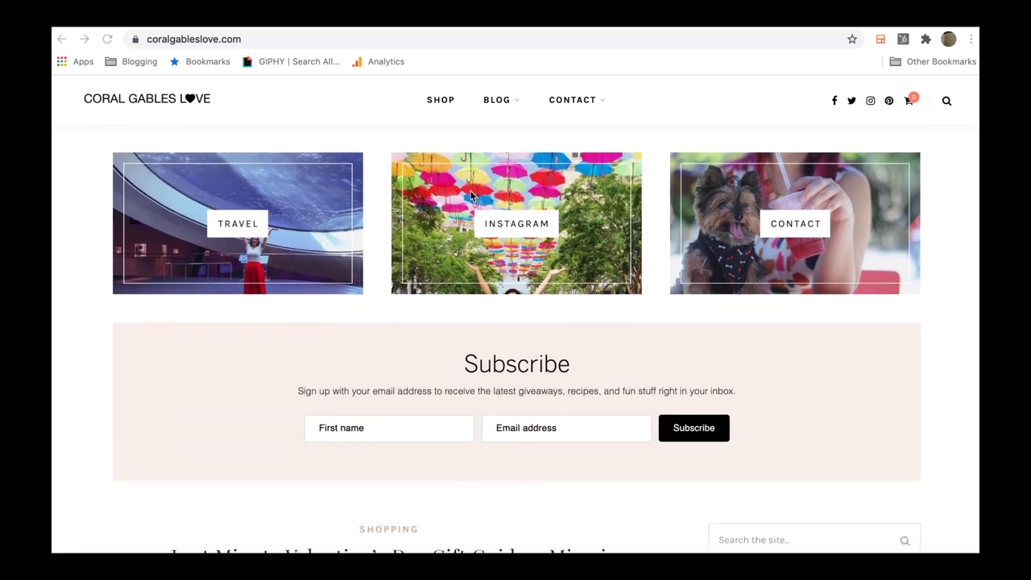
pyautogui.scroll(-10, 471, 196)
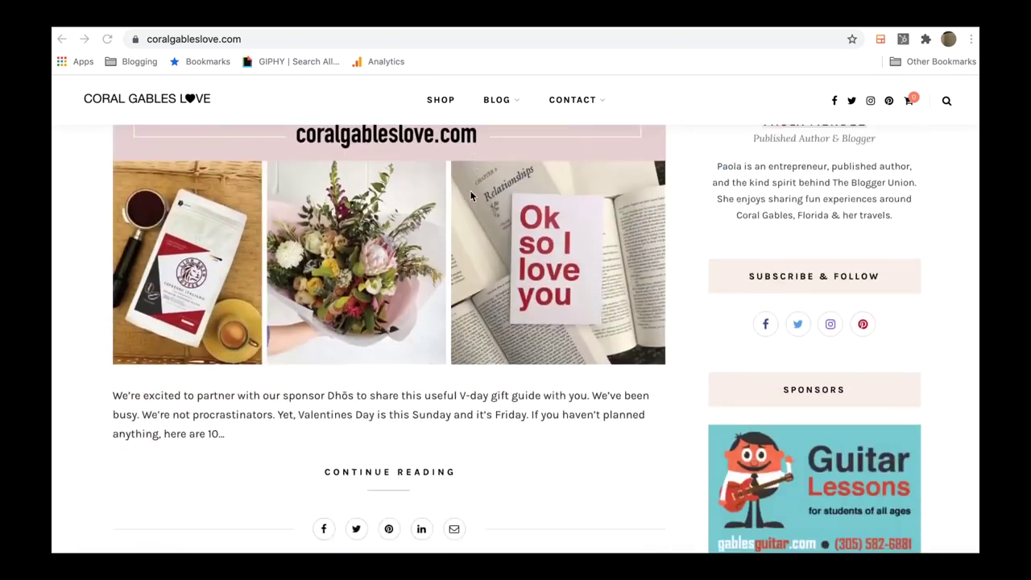
pyautogui.scroll(-15, 471, 196)
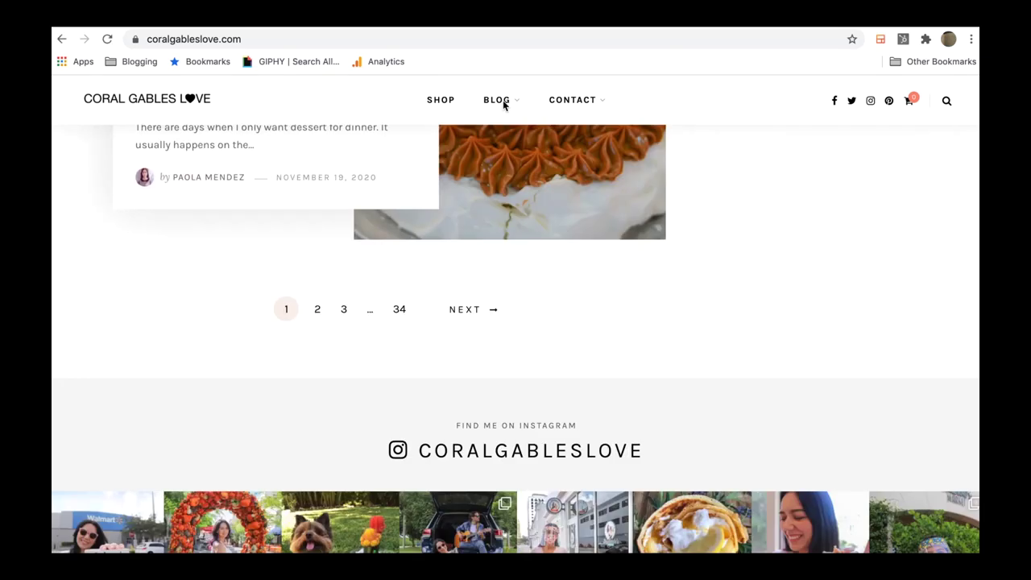
pyautogui.moveTo(504, 105)
pyautogui.click(505, 226)
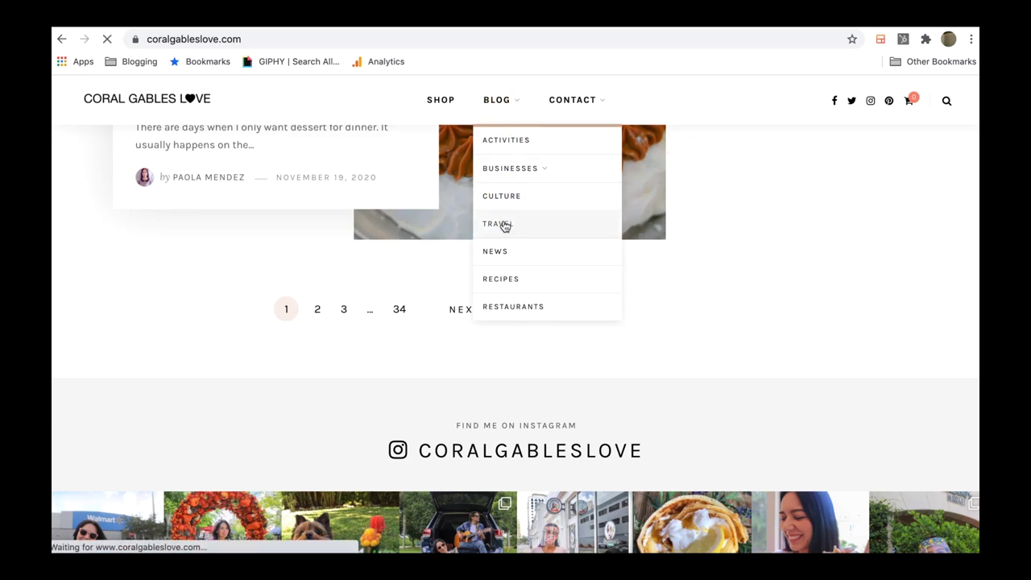
pyautogui.scroll(-3, 528, 219)
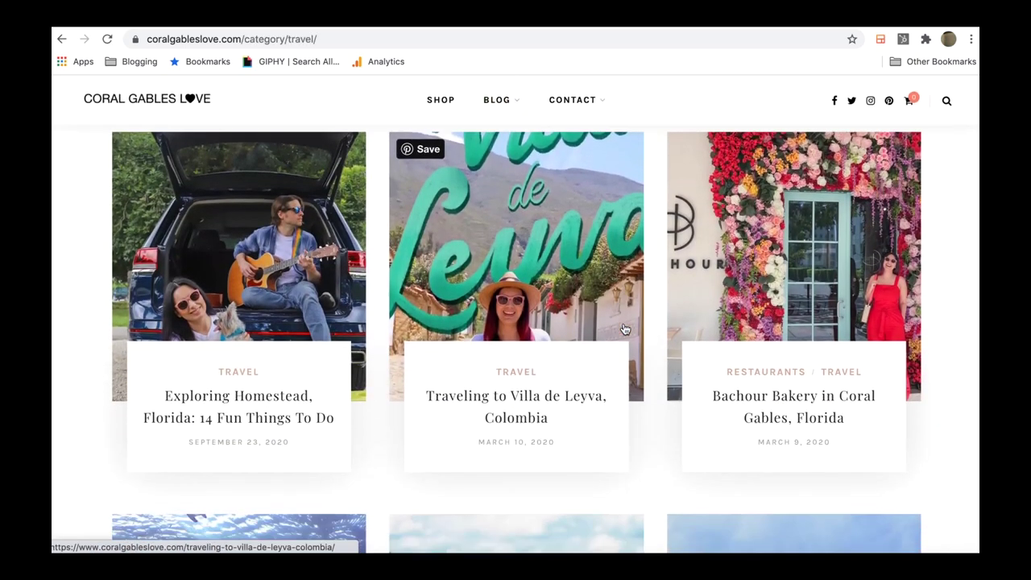
pyautogui.scroll(-8, 624, 329)
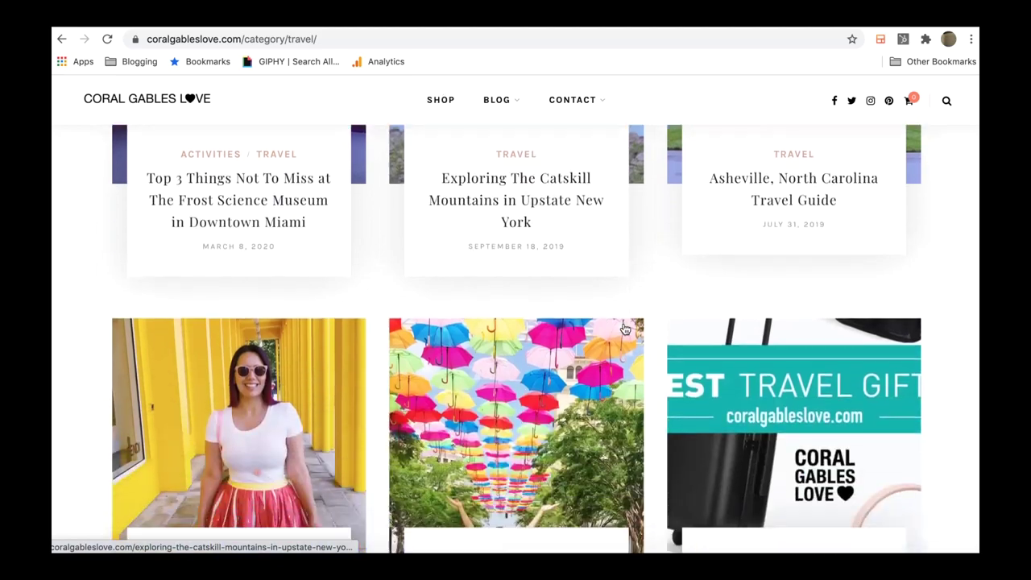
pyautogui.scroll(-1, 623, 329)
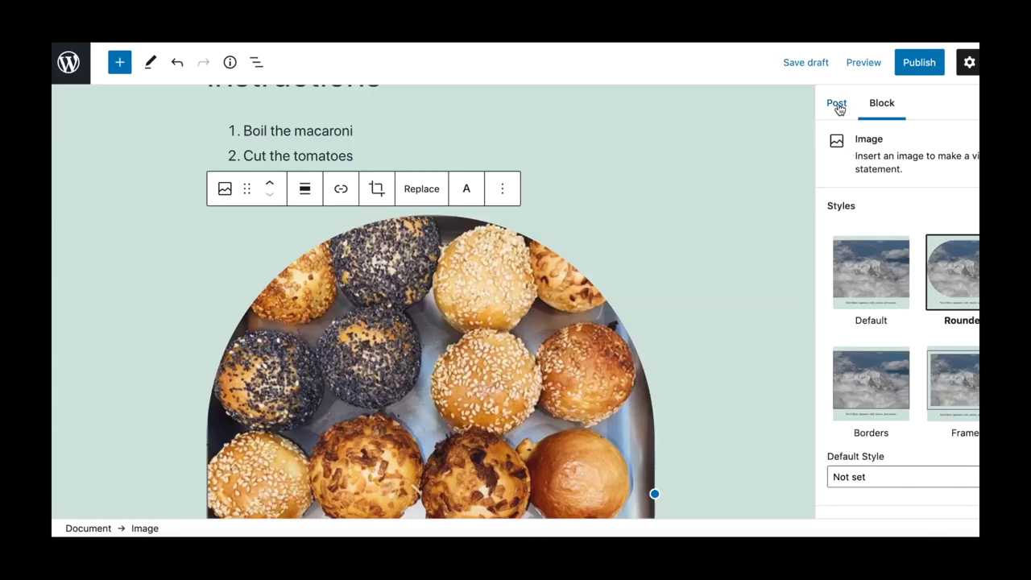
# In the post settings, file the post under Vegan and open the Featured image media library.
pyautogui.click(836, 103)
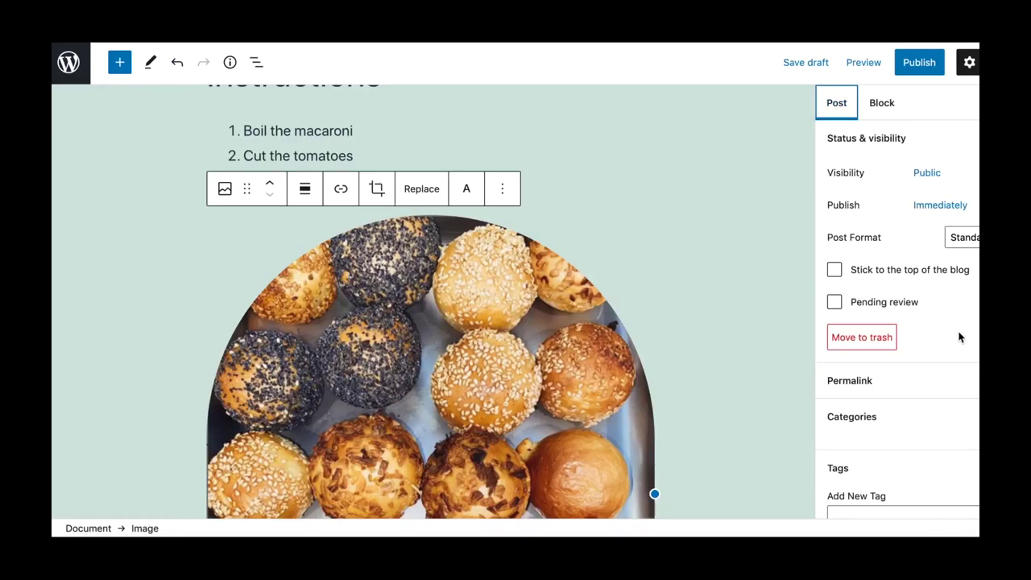
pyautogui.scroll(-2, 959, 354)
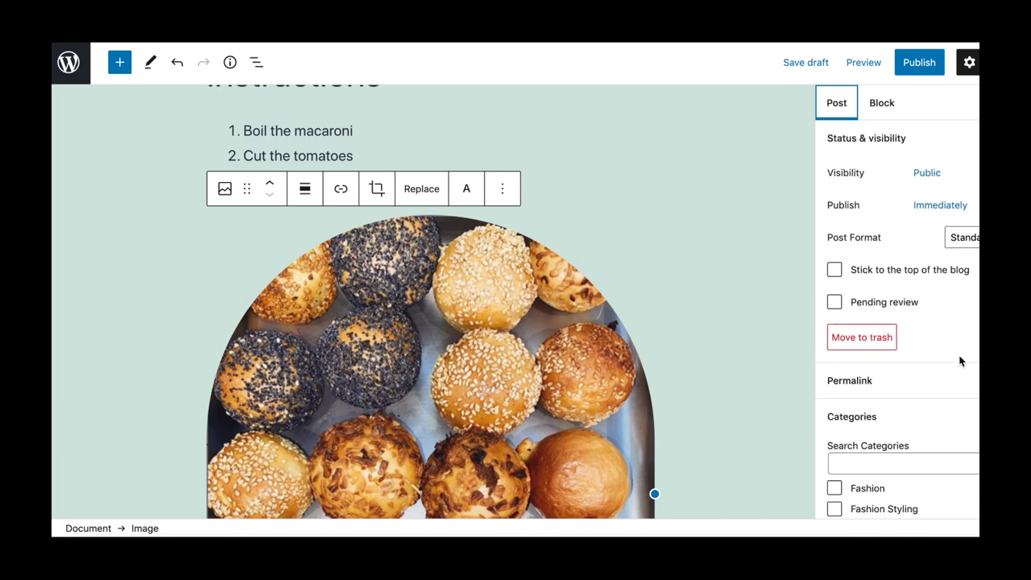
pyautogui.scroll(-5, 960, 361)
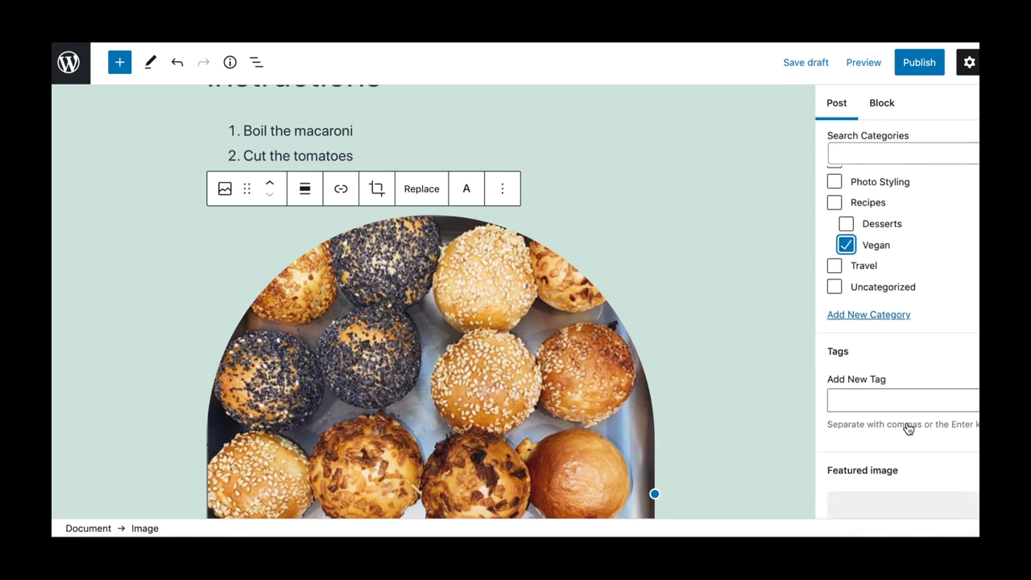
pyautogui.scroll(-3, 908, 428)
pyautogui.click(904, 393)
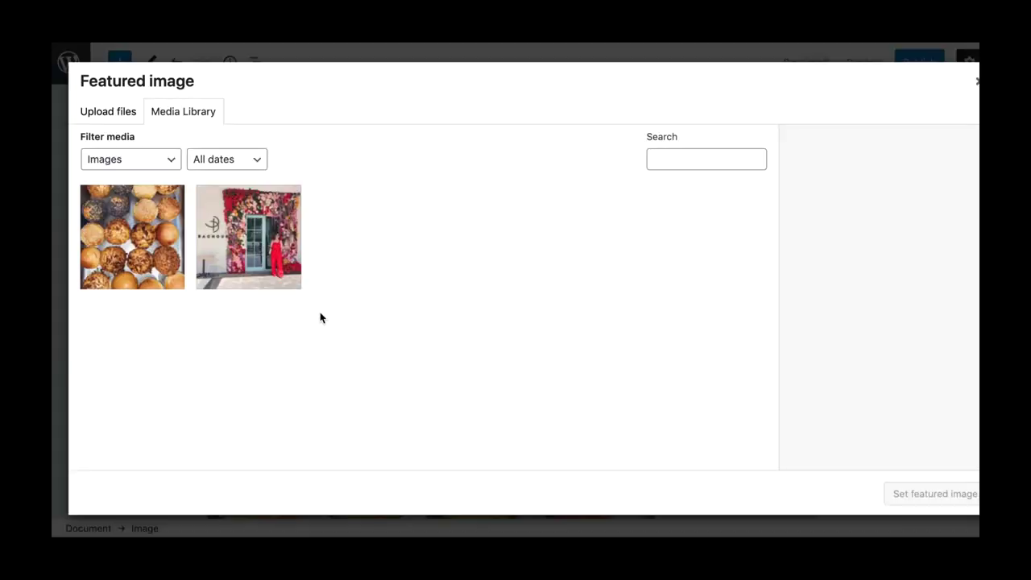
# Upload the book signing photo, then set the Bagel Balls photo as the post's featured image.
pyautogui.click(115, 112)
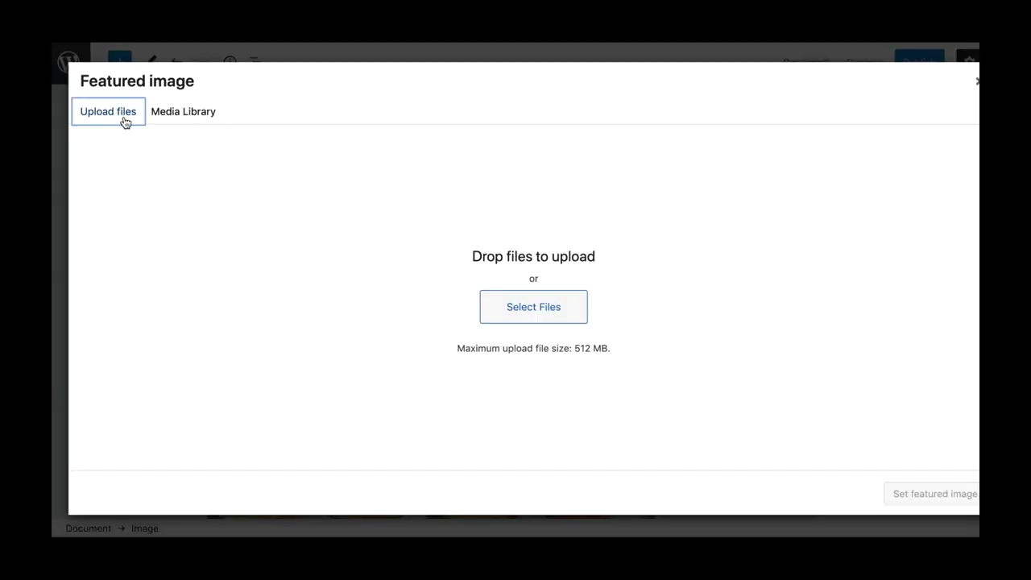
pyautogui.click(539, 311)
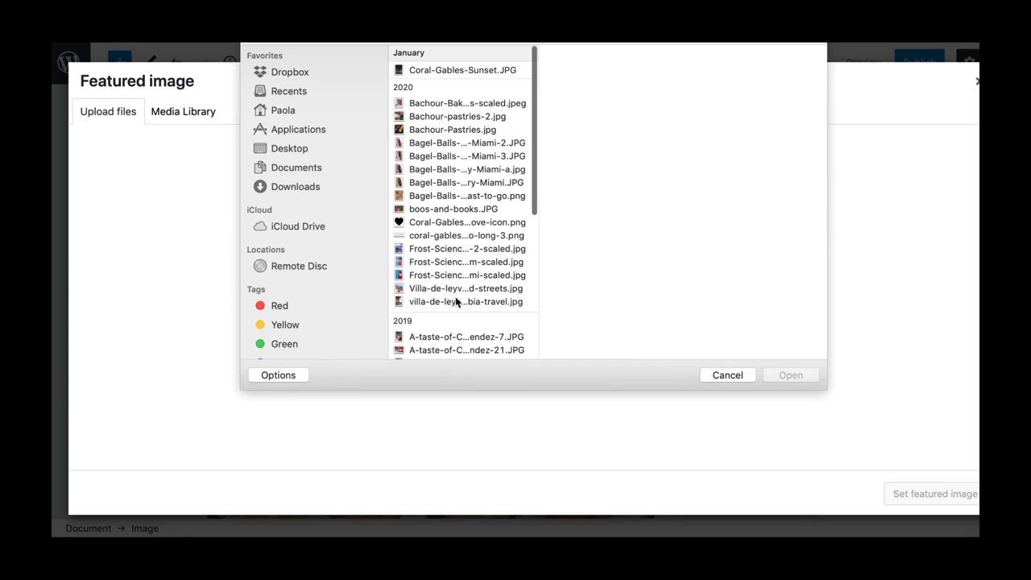
pyautogui.click(455, 349)
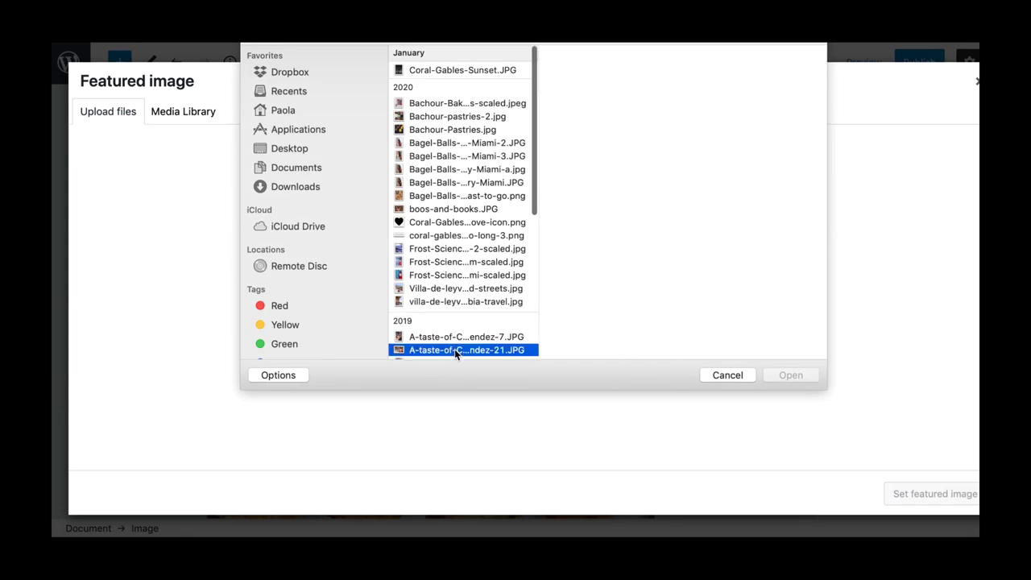
pyautogui.click(786, 374)
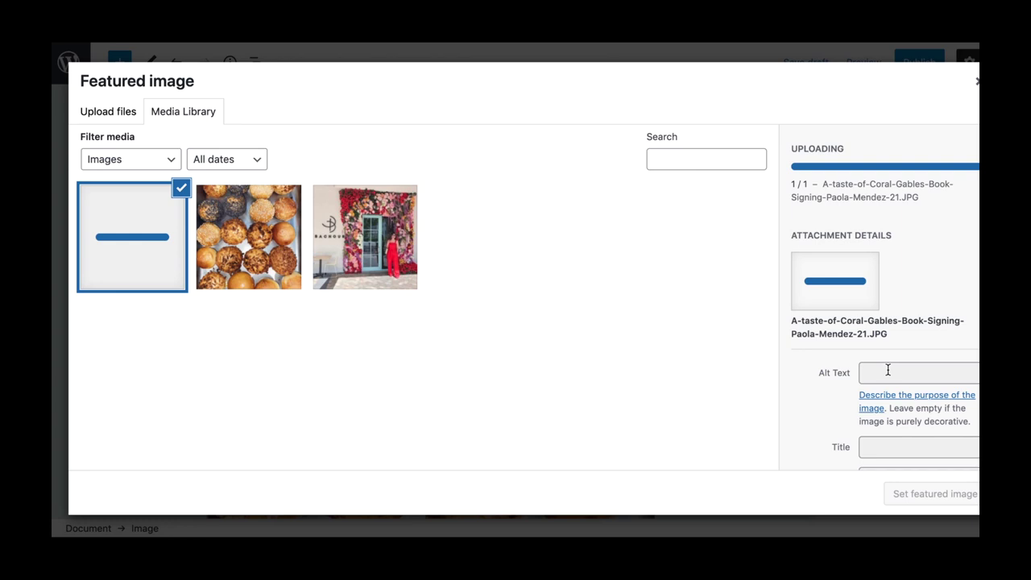
pyautogui.click(339, 226)
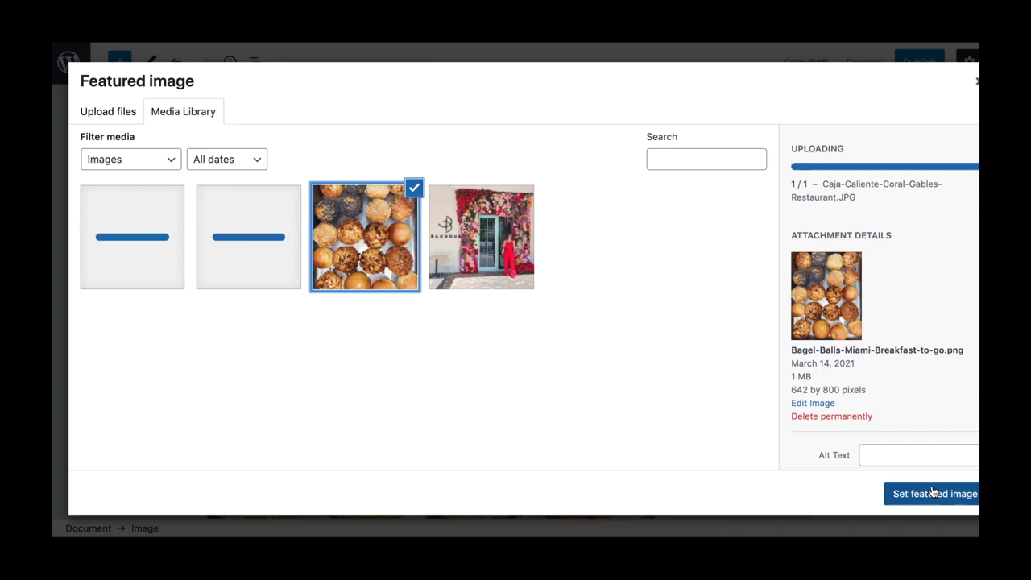
pyautogui.click(933, 494)
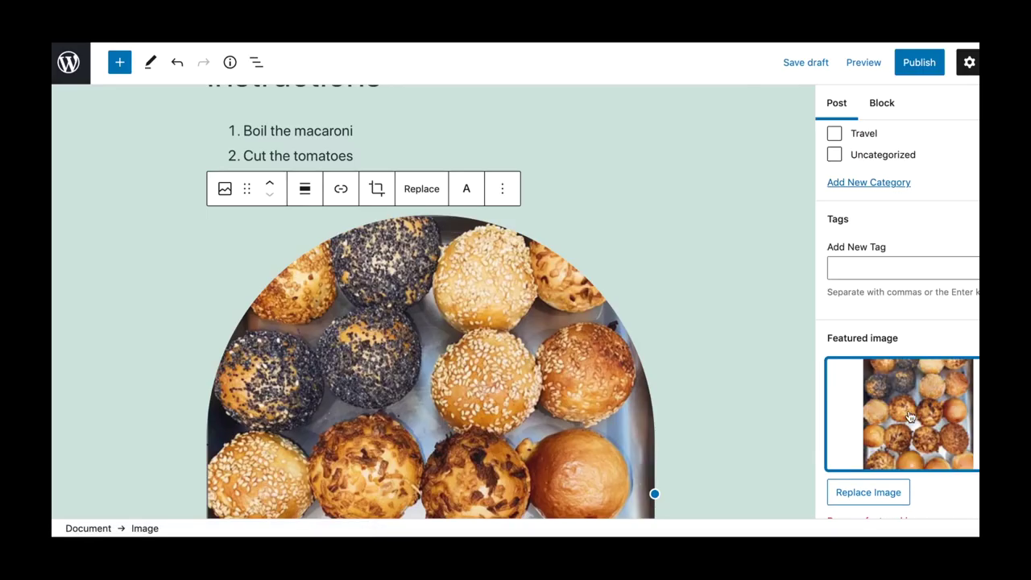
# Tick the Vegan category and publish the Vegan Mac and Cheese post.
pyautogui.scroll(-2, 908, 416)
pyautogui.scroll(10, 909, 416)
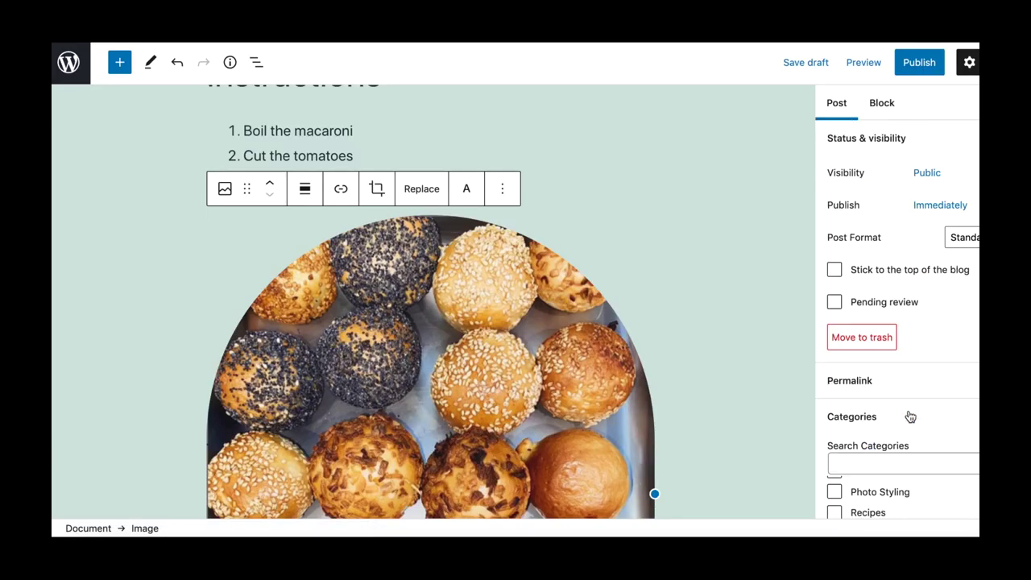
pyautogui.scroll(-1, 909, 417)
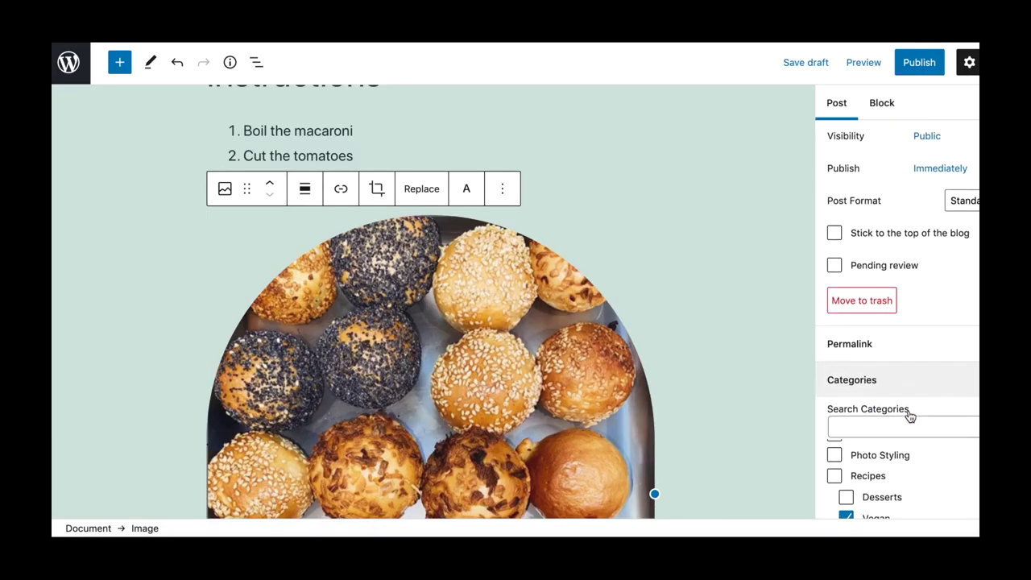
pyautogui.click(922, 67)
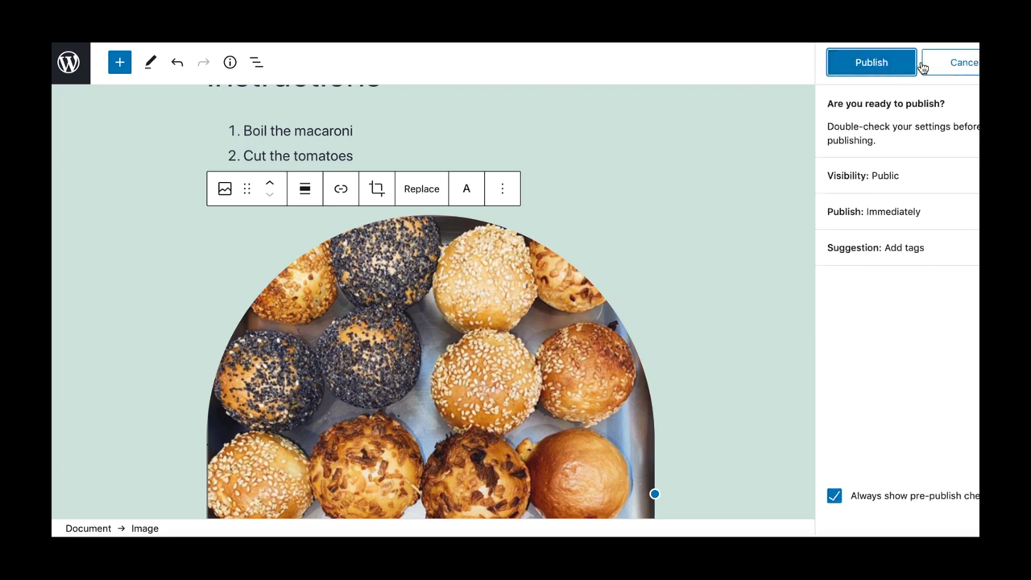
pyautogui.scroll(-1, 961, 361)
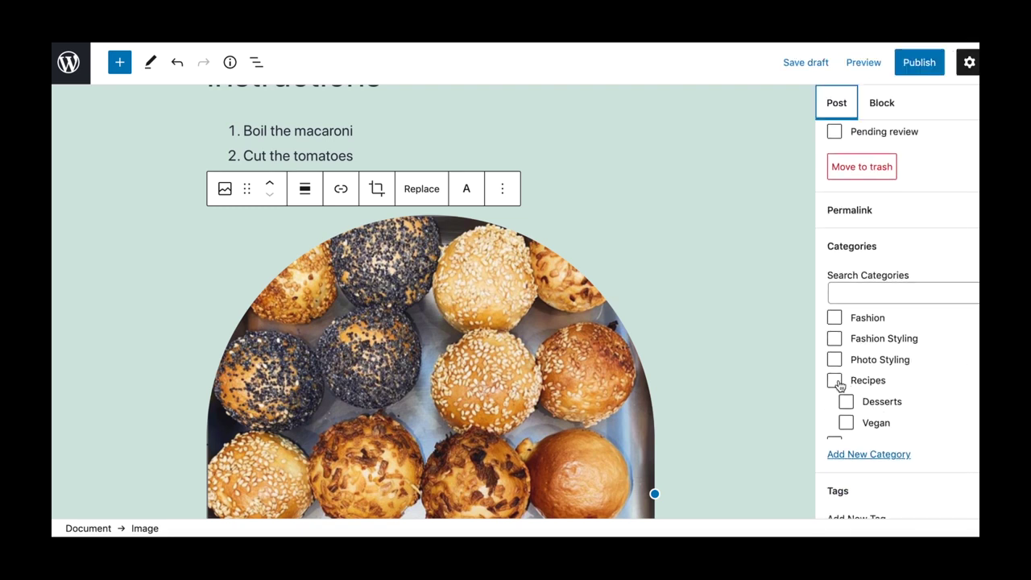
pyautogui.click(847, 424)
pyautogui.scroll(-1, 909, 421)
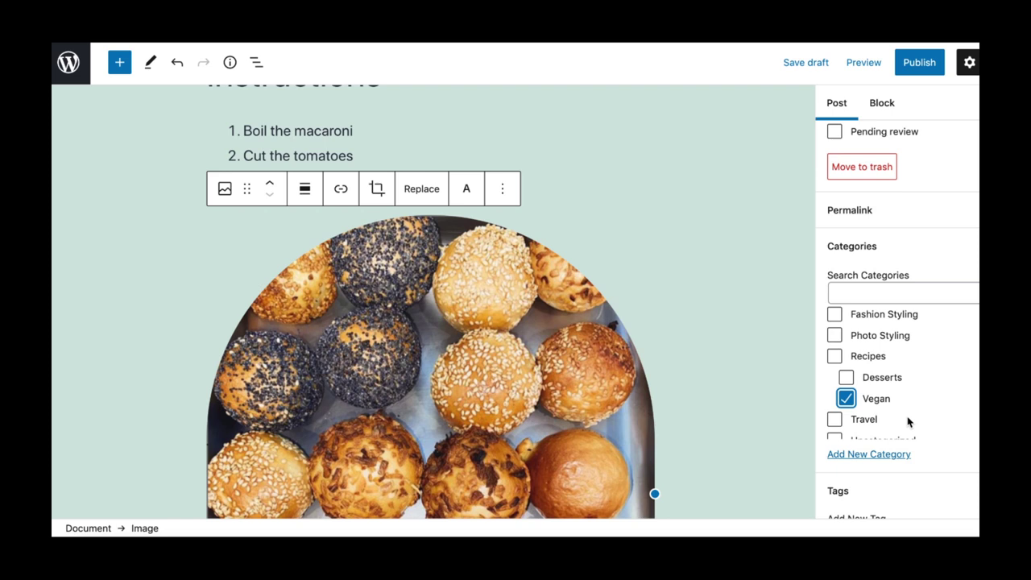
pyautogui.scroll(3, 907, 420)
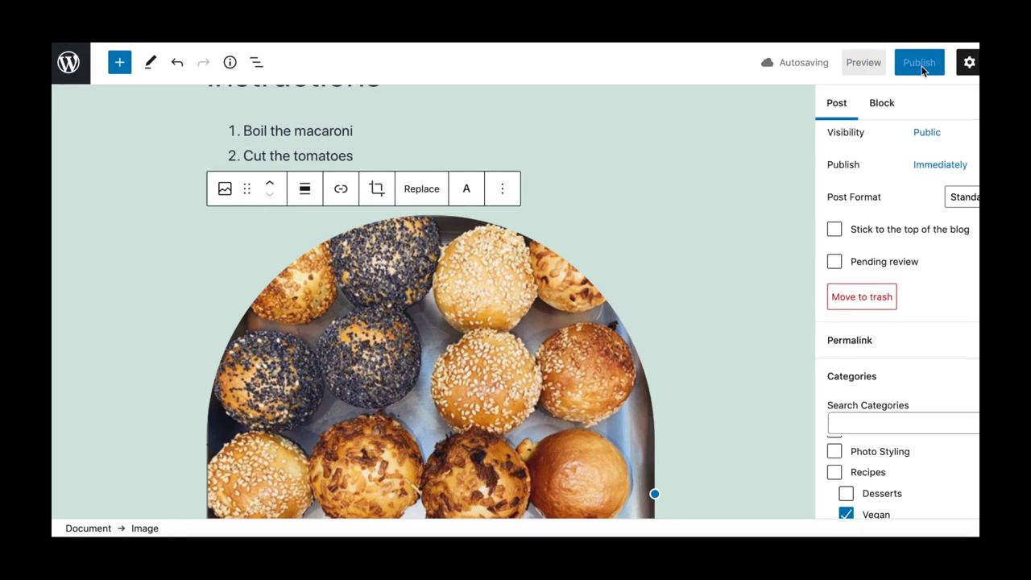
pyautogui.click(921, 64)
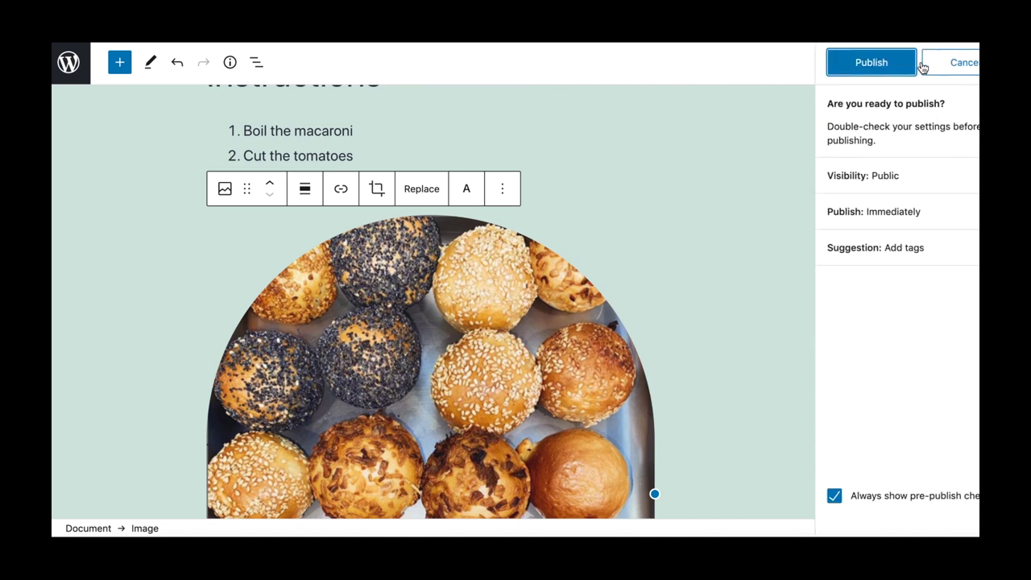
pyautogui.click(868, 63)
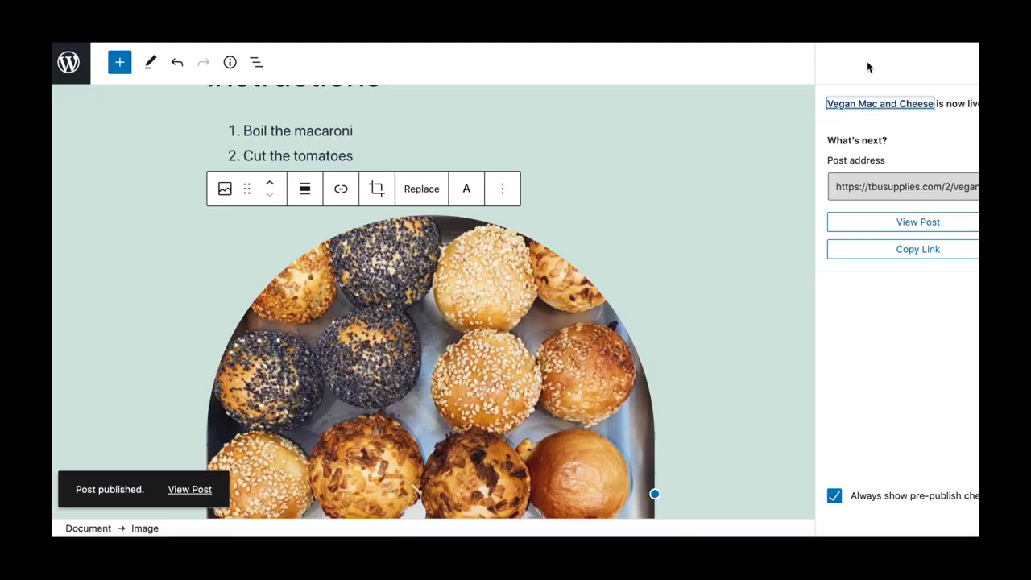
# View the live post, then check that the My Blog homepage lists Vegan Mac and Cheese above Hello world!
pyautogui.click(923, 230)
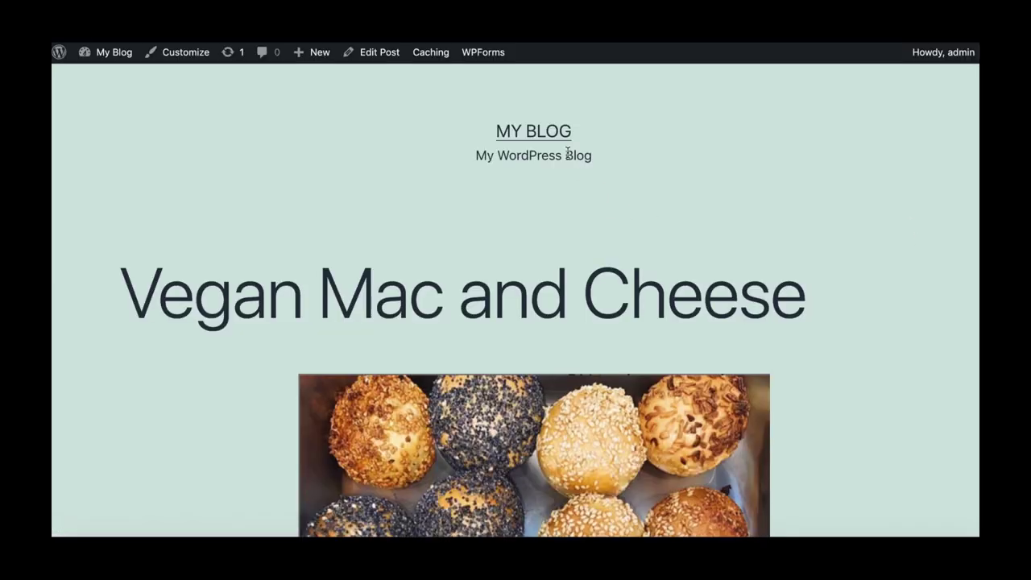
pyautogui.click(548, 133)
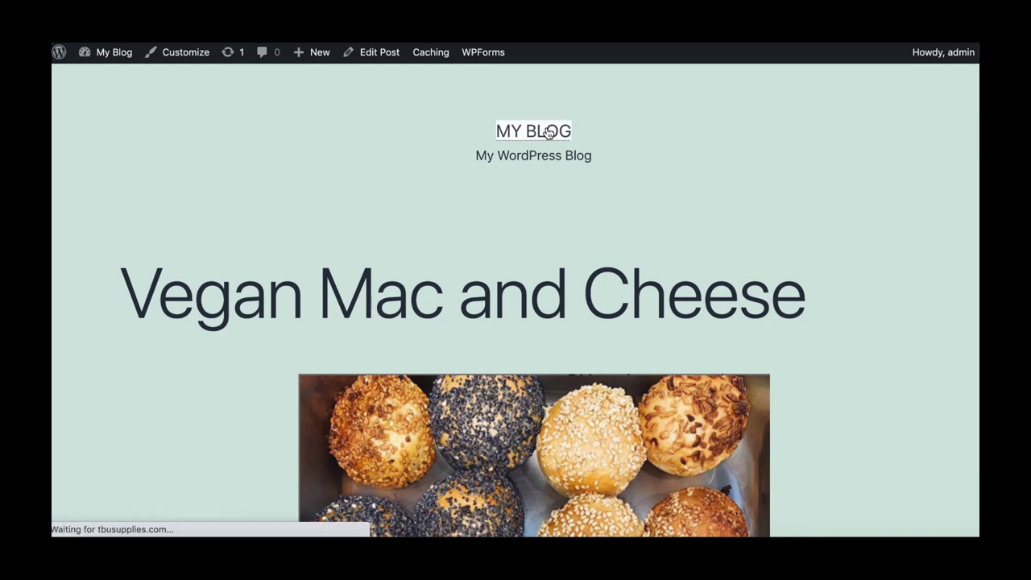
pyautogui.scroll(-10, 491, 246)
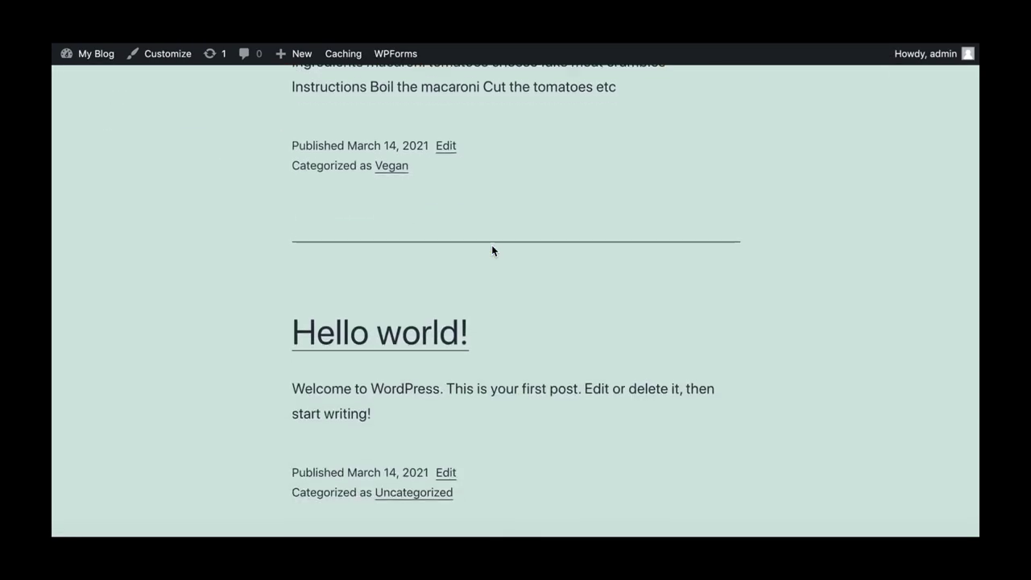
pyautogui.scroll(-2, 492, 251)
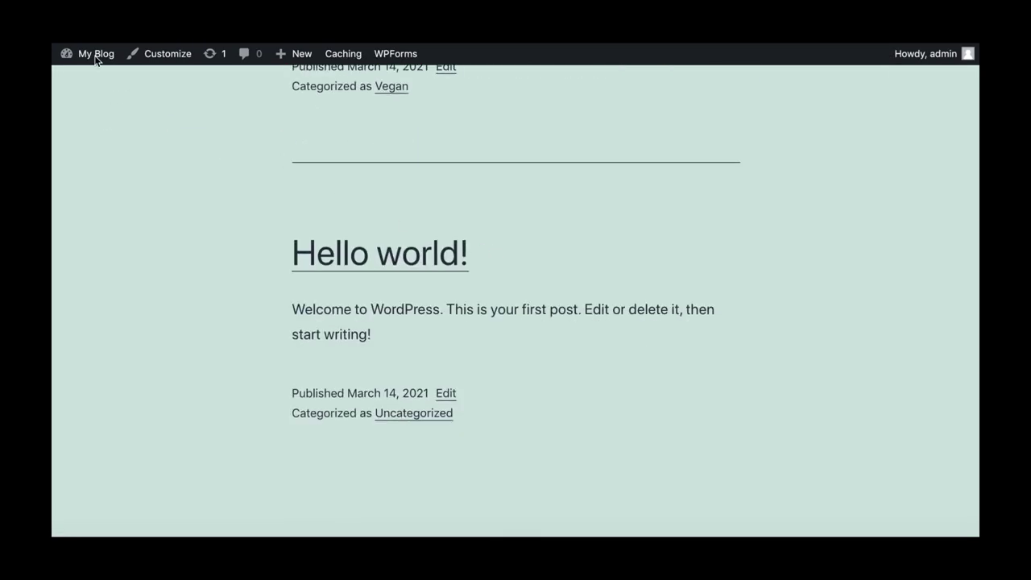
# Trash the Hello world! post from the admin All Posts list.
pyautogui.moveTo(96, 56)
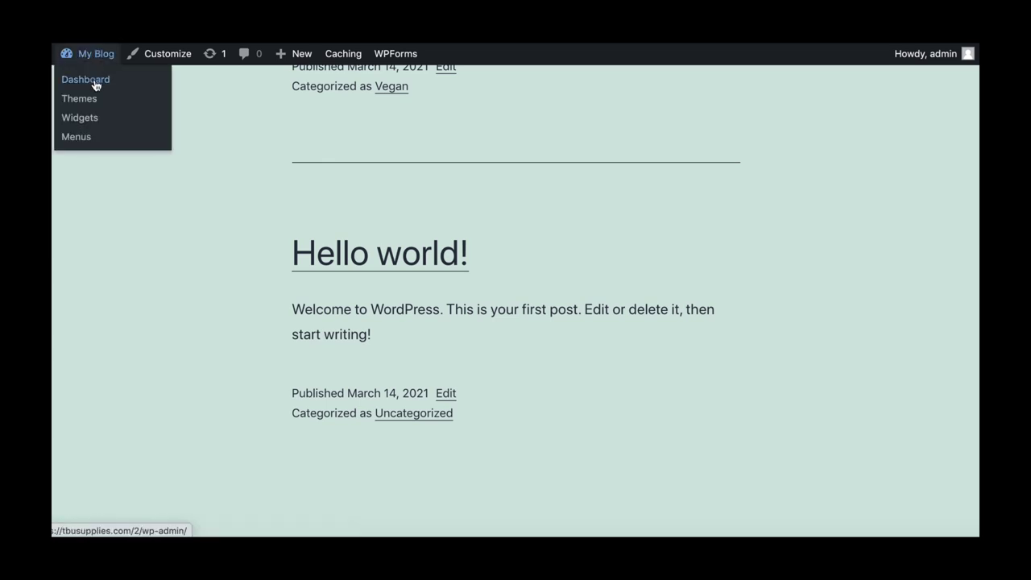
pyautogui.click(95, 82)
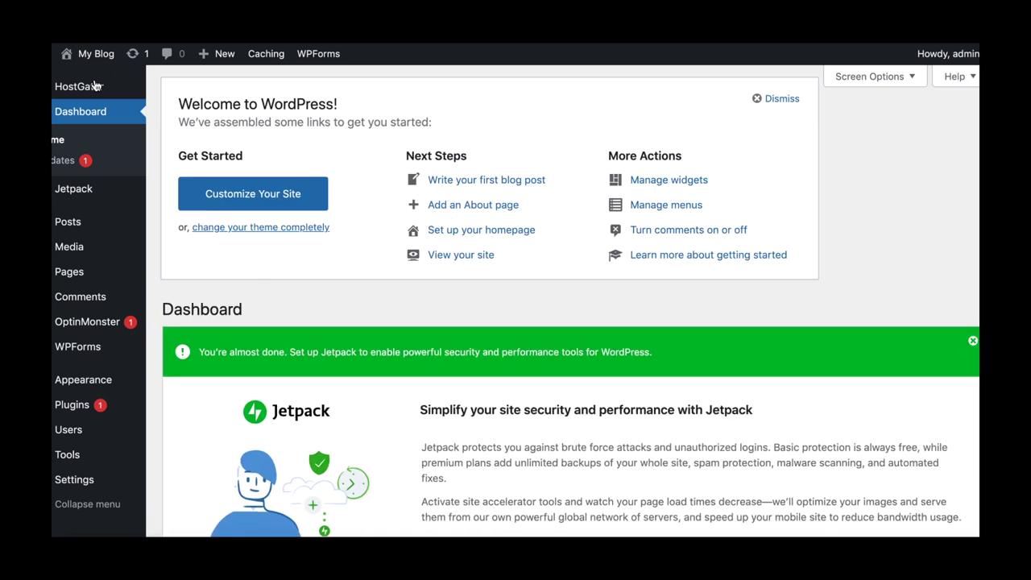
pyautogui.moveTo(66, 230)
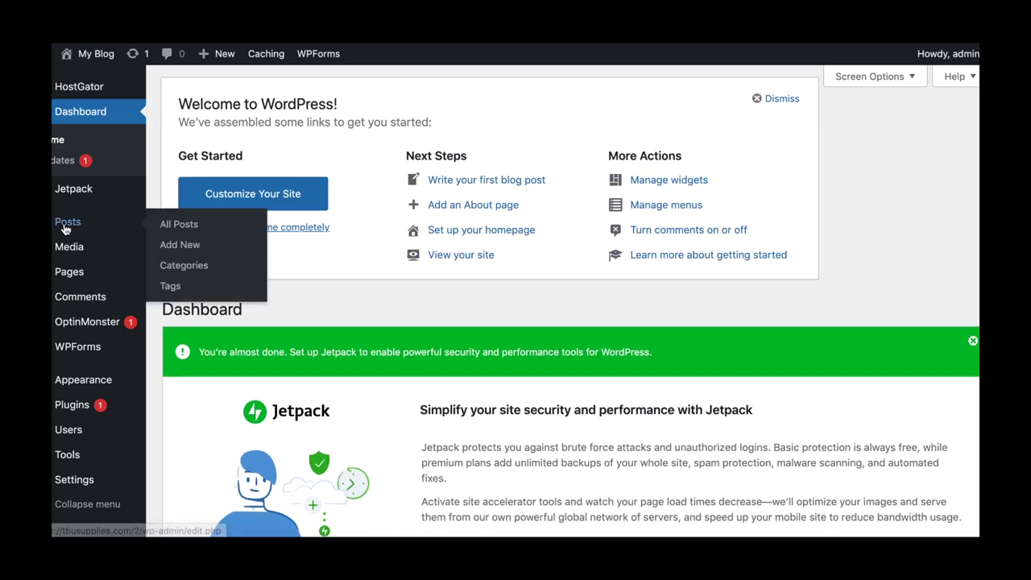
pyautogui.click(183, 229)
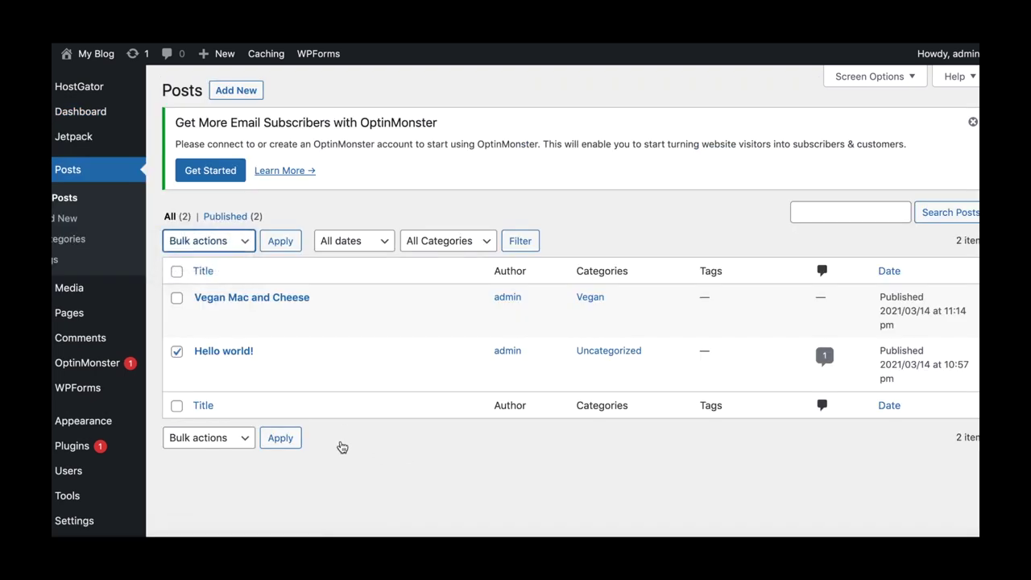
pyautogui.moveTo(214, 361)
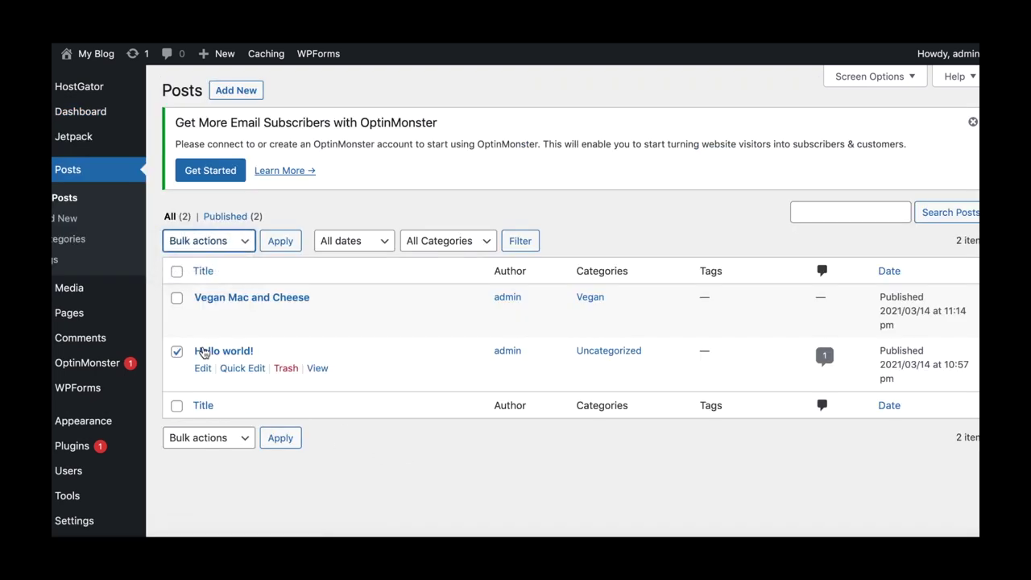
pyautogui.click(285, 369)
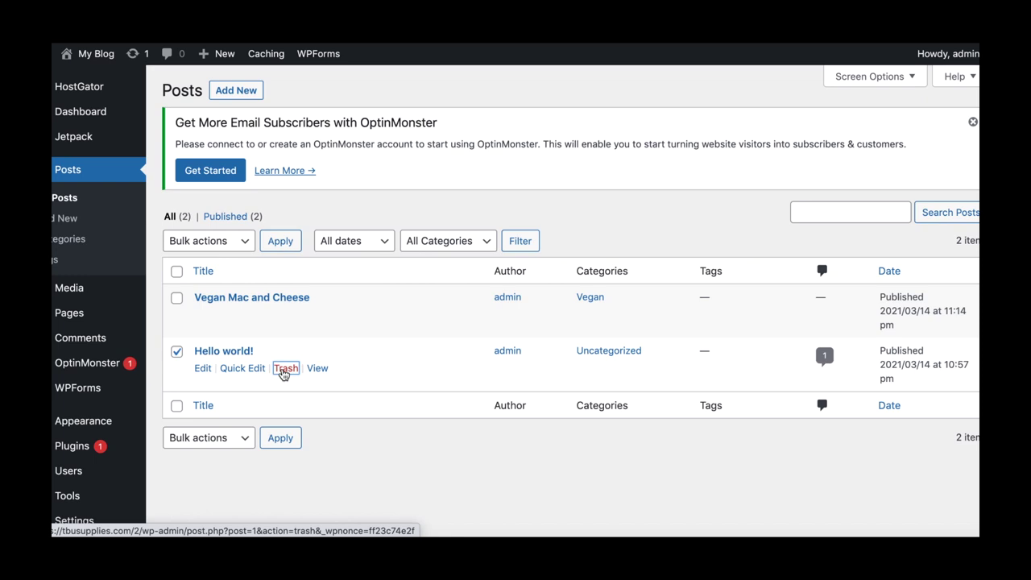
# In the Customizer's Colors & Dark Mode, set the background to white (#ffffff) and publish.
pyautogui.click(284, 375)
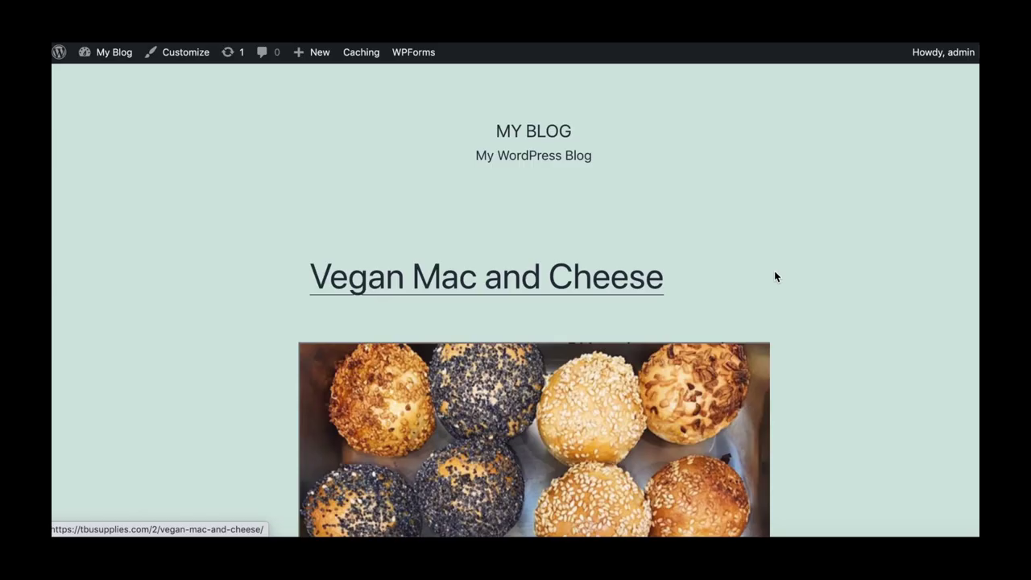
pyautogui.click(187, 55)
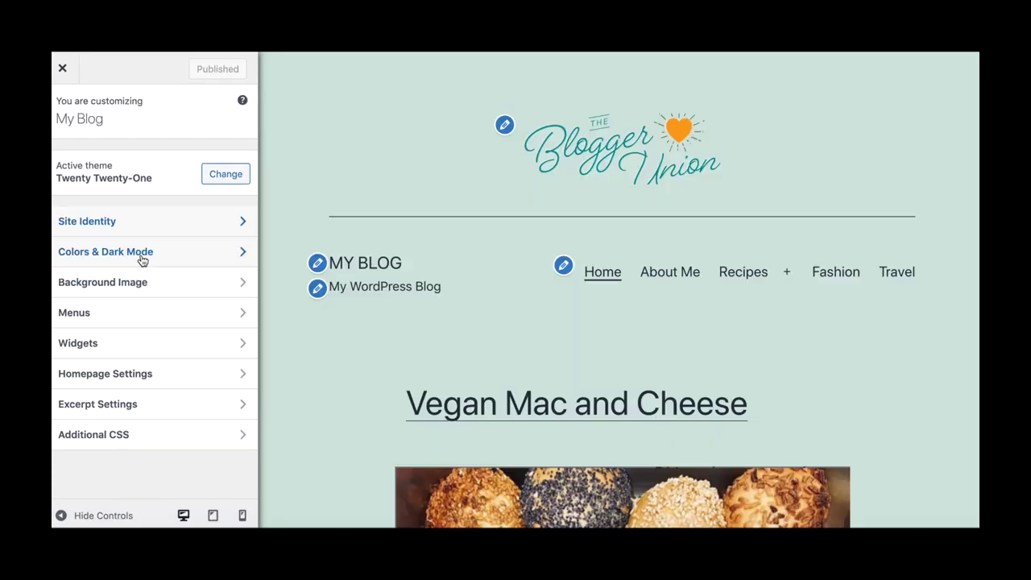
pyautogui.click(141, 251)
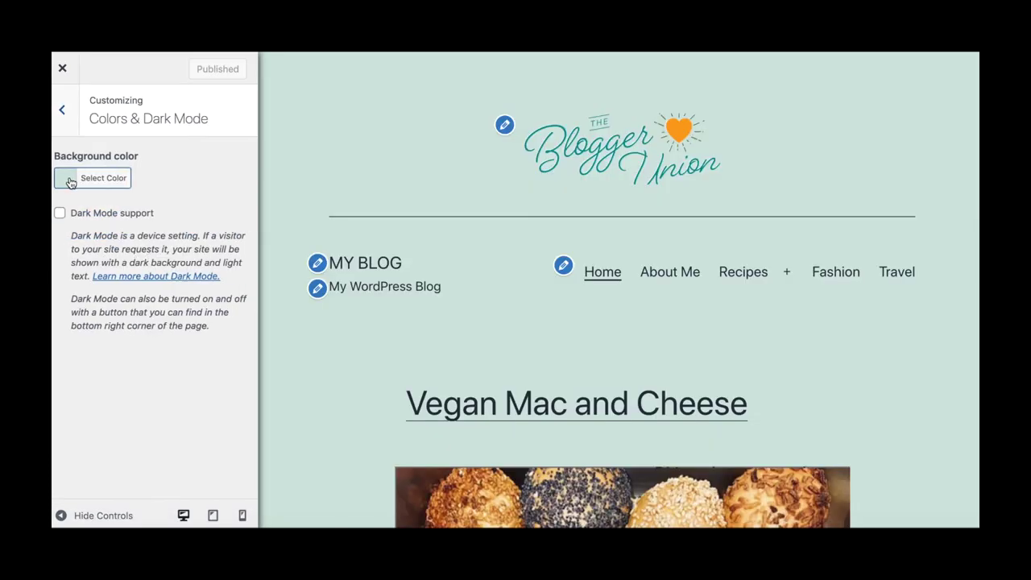
pyautogui.click(84, 184)
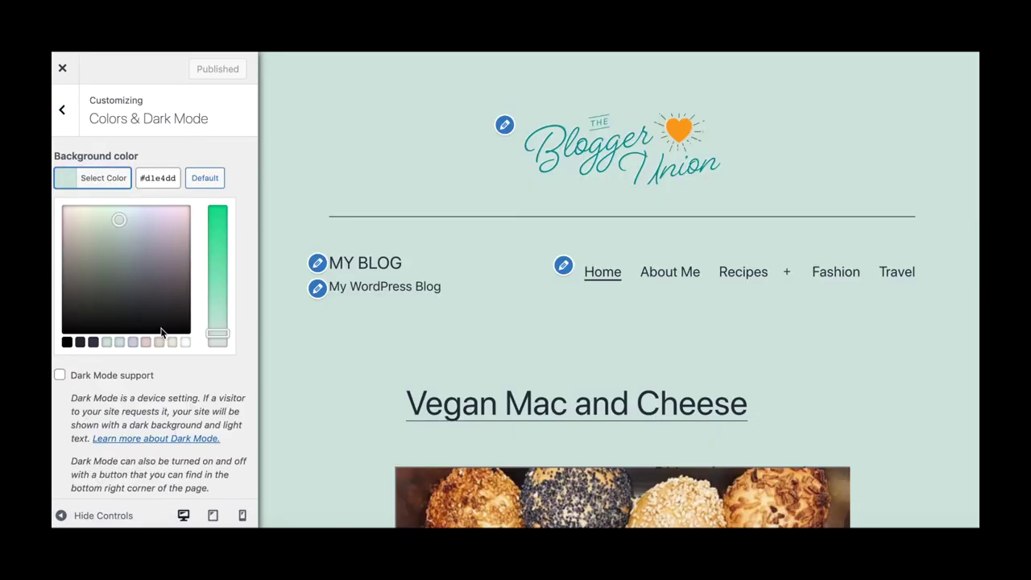
pyautogui.click(185, 343)
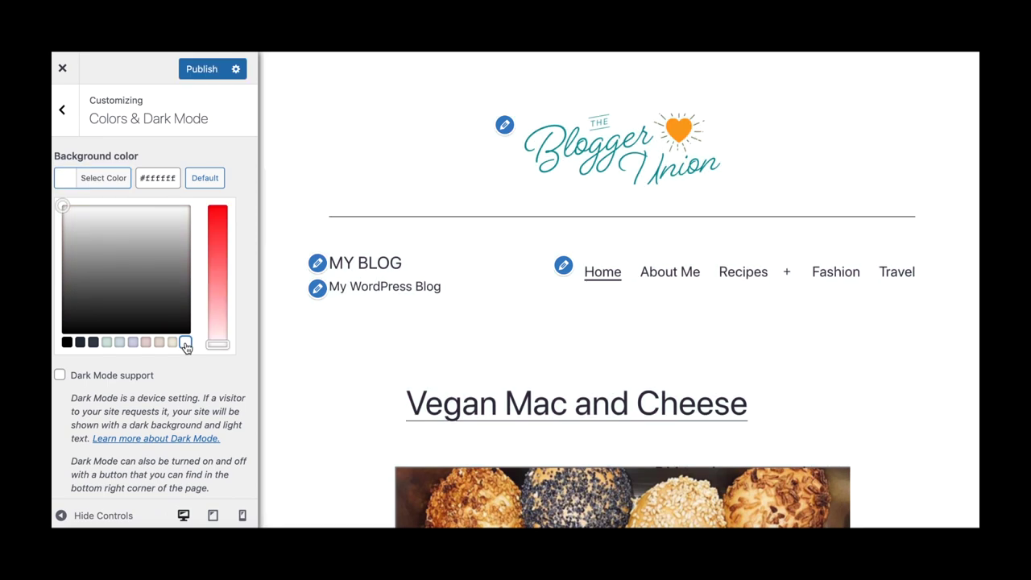
pyautogui.scroll(-1, 174, 396)
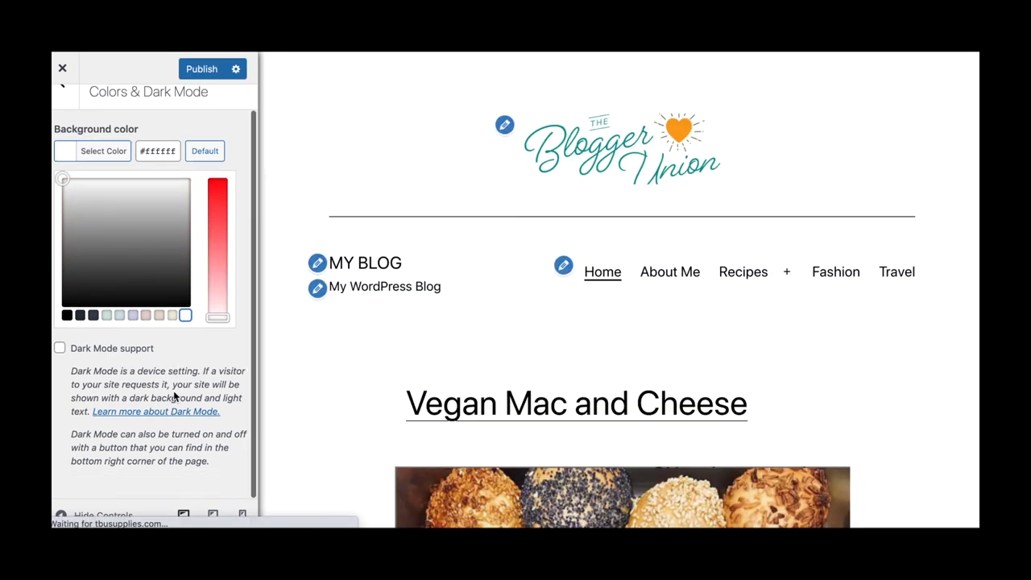
pyautogui.click(202, 70)
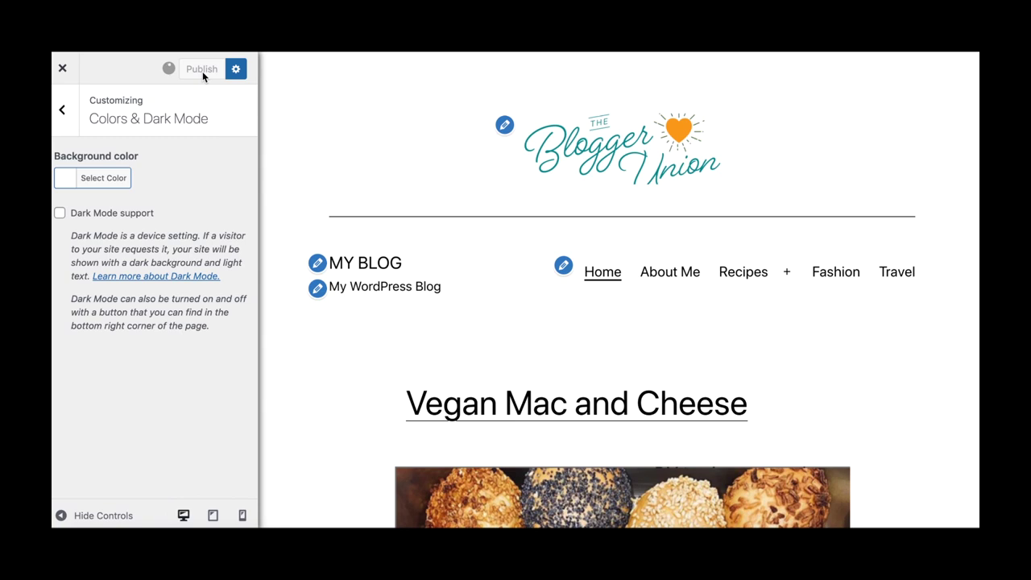
pyautogui.click(63, 111)
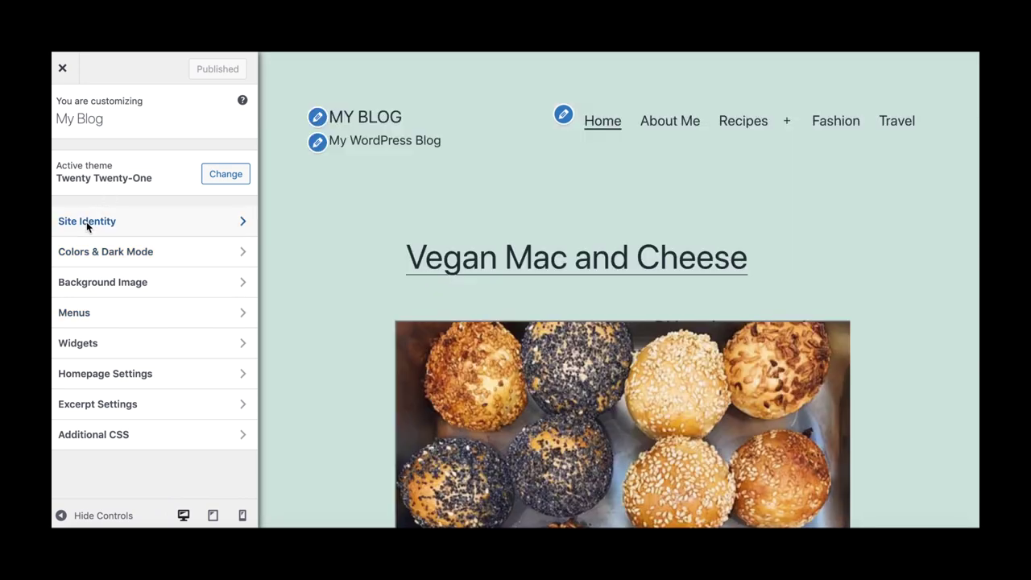
# Upload the-blogger-union-logo-quare.png as the site logo under Site Identity.
pyautogui.click(87, 221)
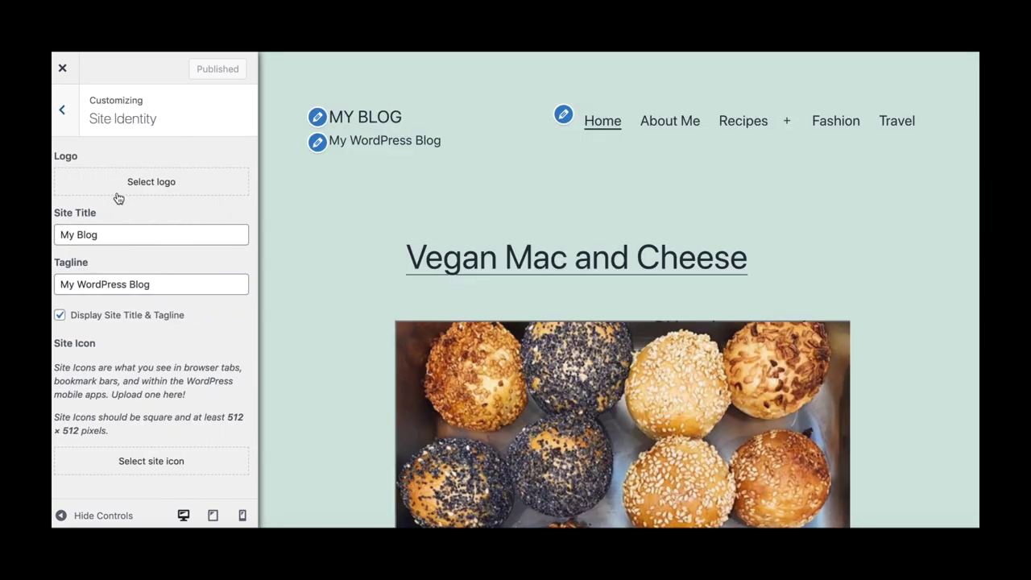
pyautogui.click(151, 182)
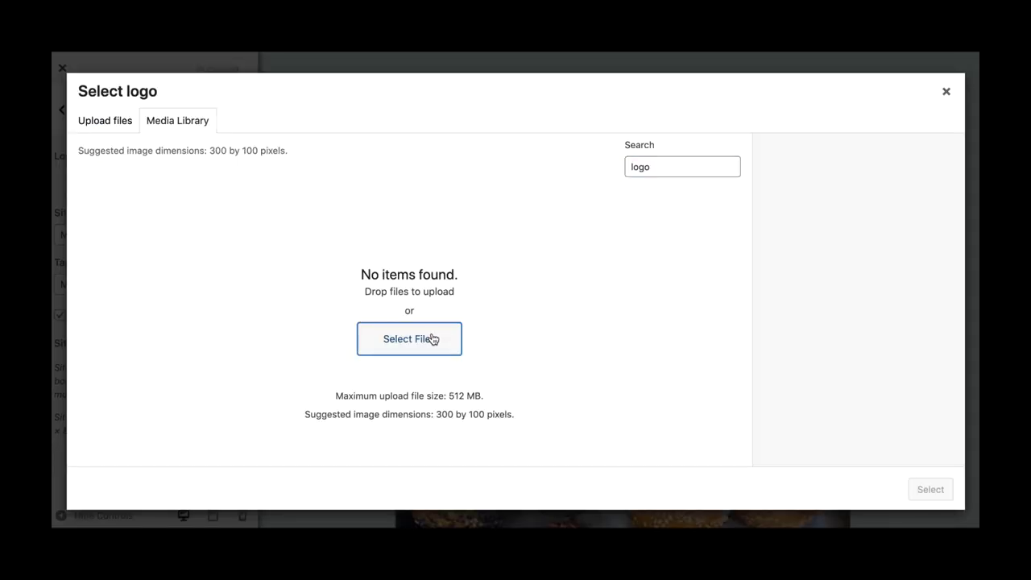
pyautogui.click(433, 339)
pyautogui.click(455, 187)
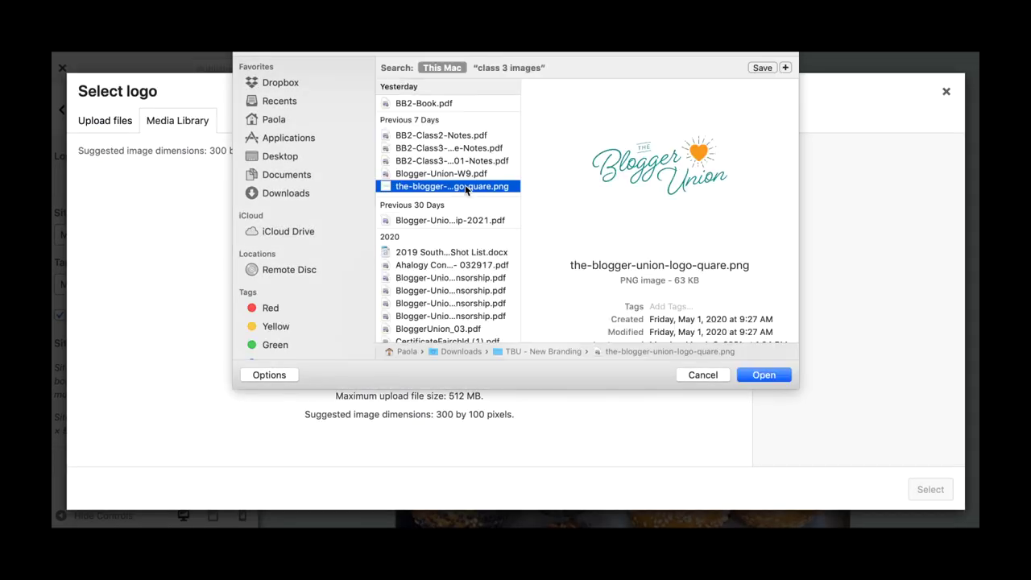
pyautogui.click(778, 378)
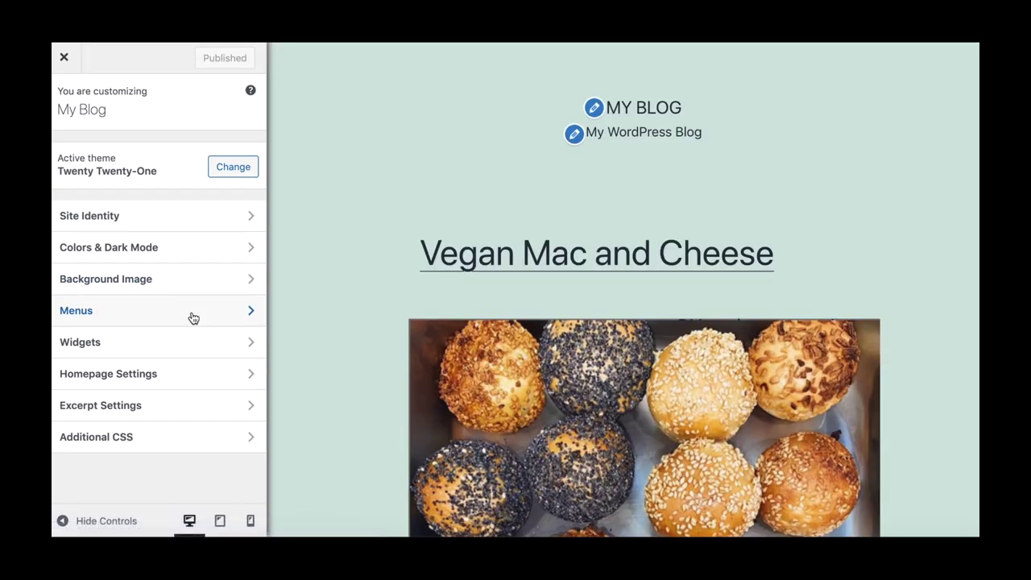
# Create a menu named 'Main Menu' and assign it to the Primary menu location.
pyautogui.click(251, 311)
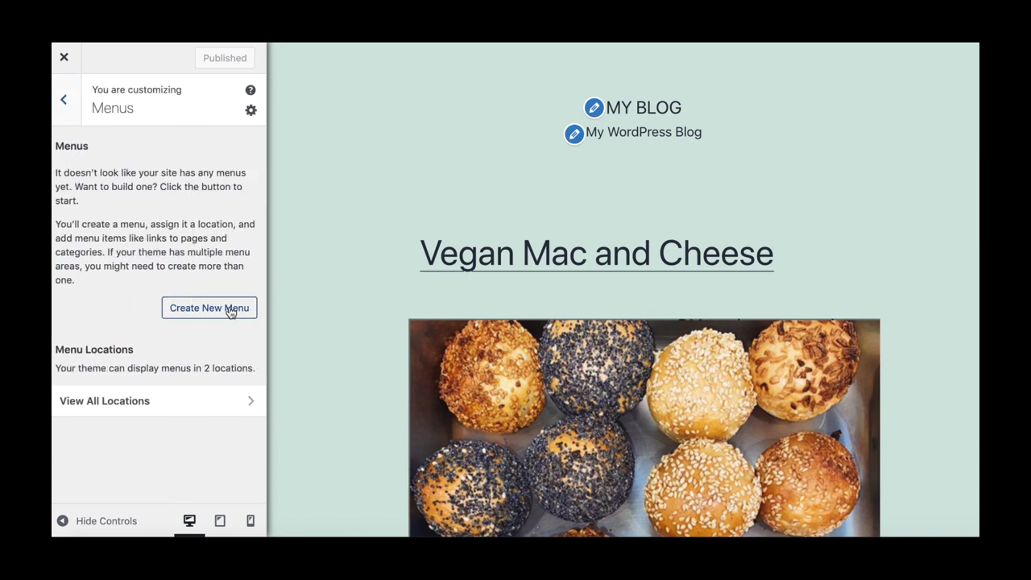
pyautogui.click(248, 310)
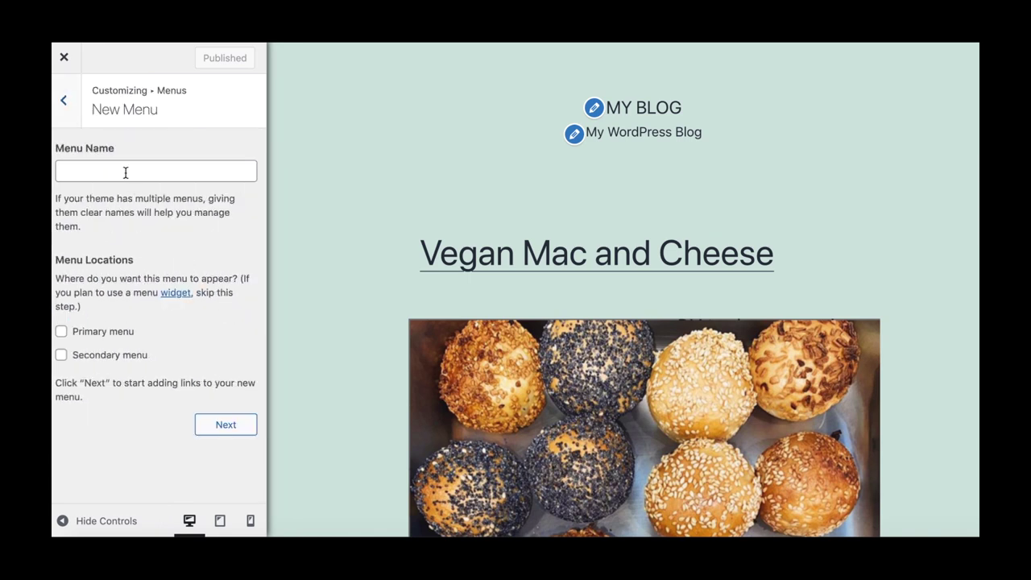
pyautogui.click(124, 173)
pyautogui.write('Main Menu')
pyautogui.click(61, 332)
pyautogui.click(221, 425)
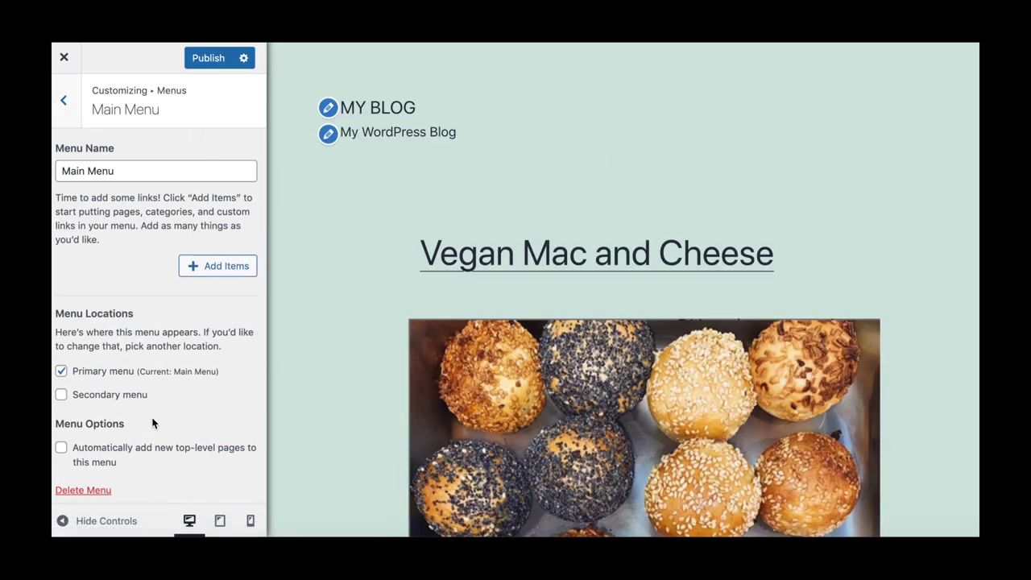
pyautogui.scroll(-1, 201, 274)
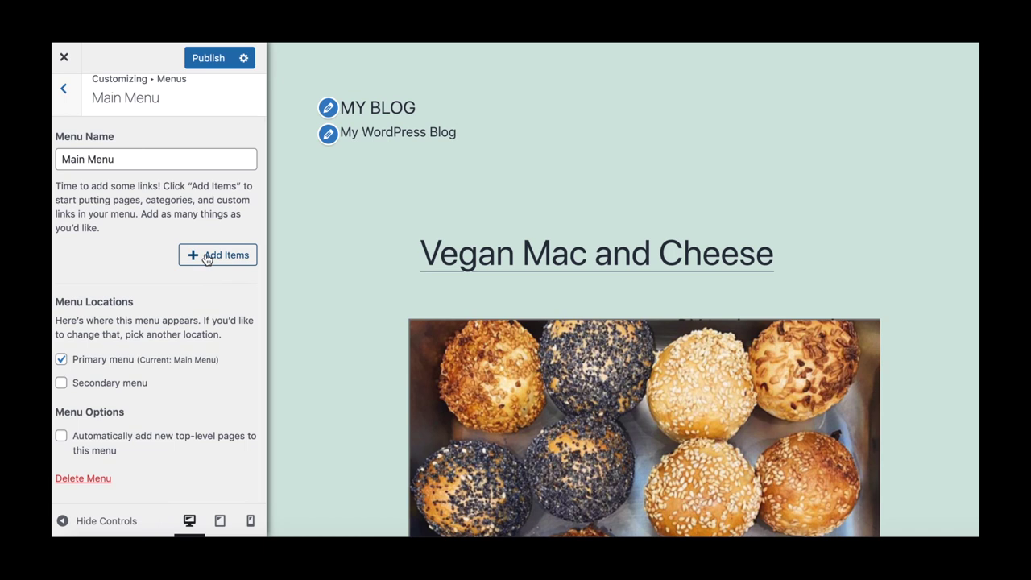
# Add Home, About Me, Recipes and Vegan to Main Menu, nesting Vegan under Recipes.
pyautogui.click(207, 255)
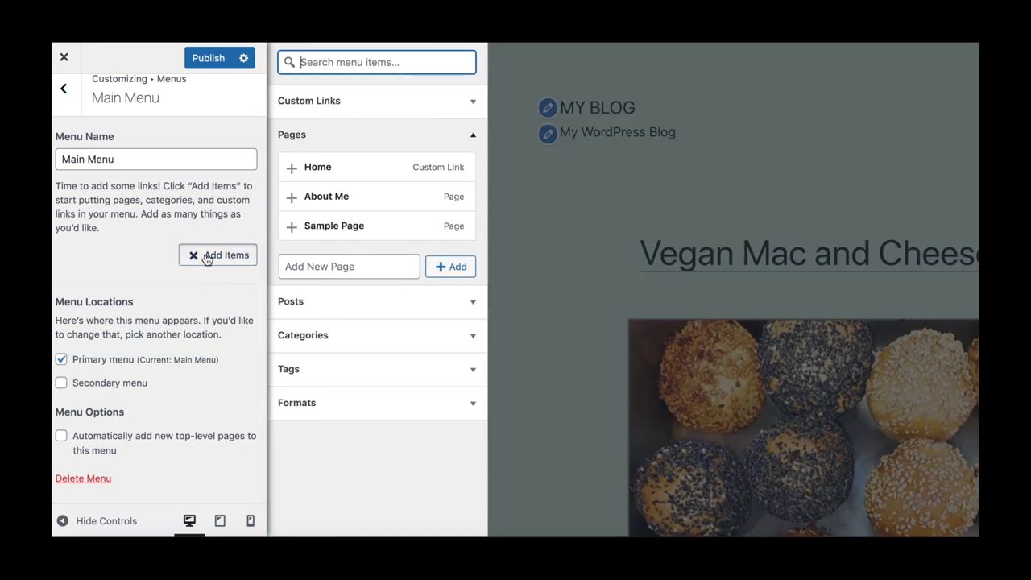
pyautogui.click(323, 168)
pyautogui.click(326, 197)
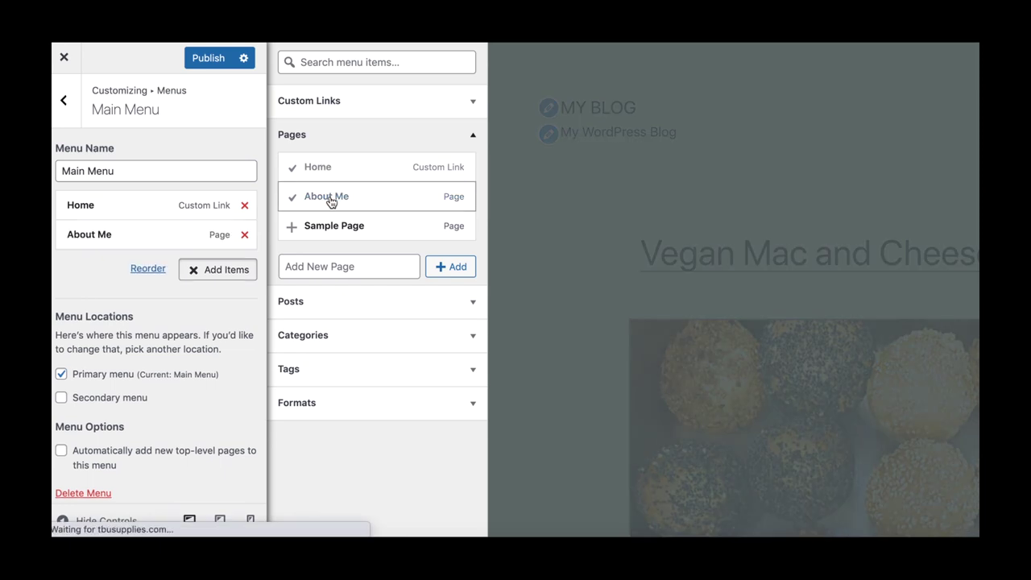
pyautogui.click(468, 335)
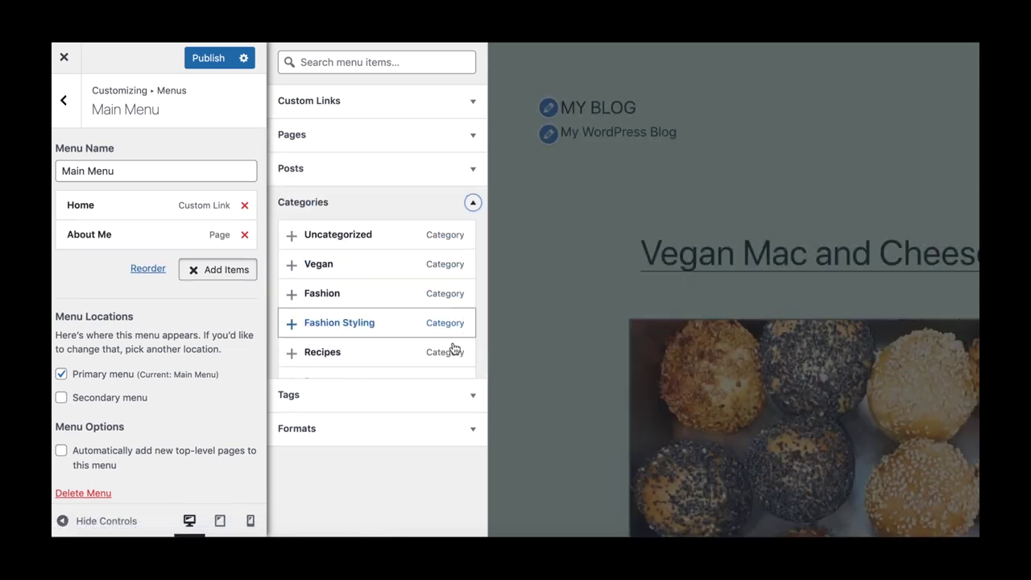
pyautogui.click(341, 354)
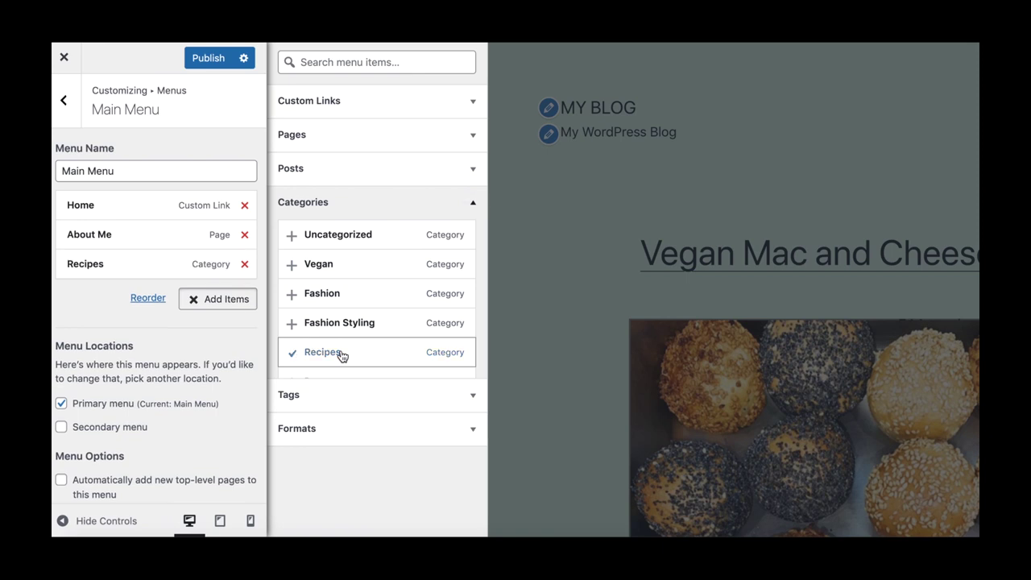
pyautogui.click(338, 272)
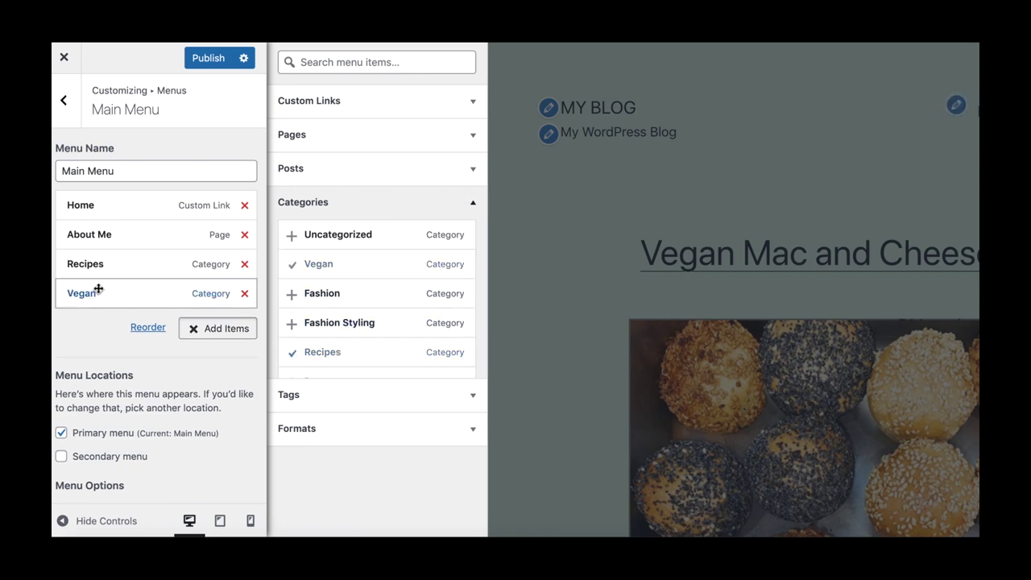
pyautogui.moveTo(101, 295); pyautogui.dragTo(113, 295)
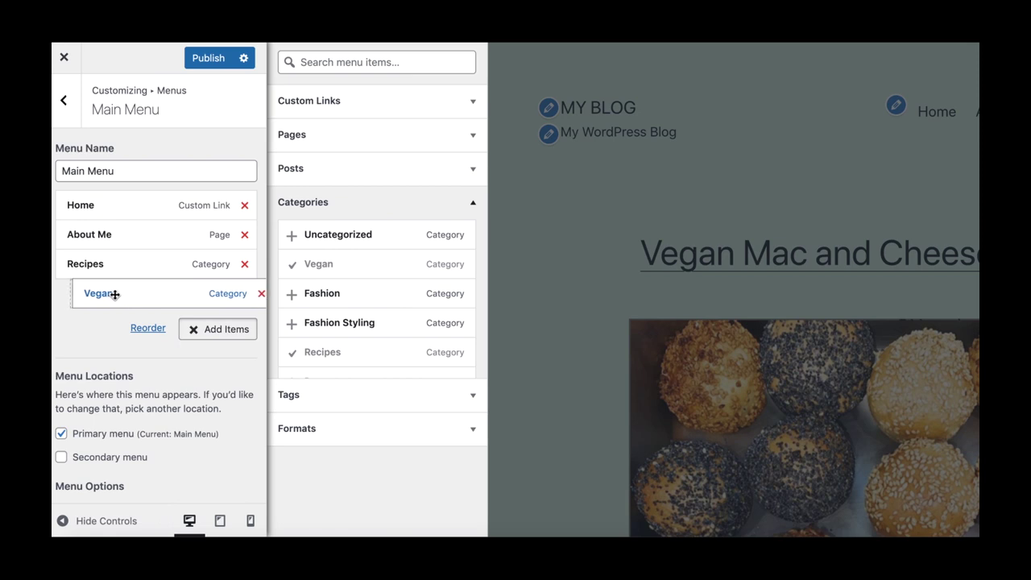
pyautogui.moveTo(115, 294); pyautogui.dragTo(115, 294)
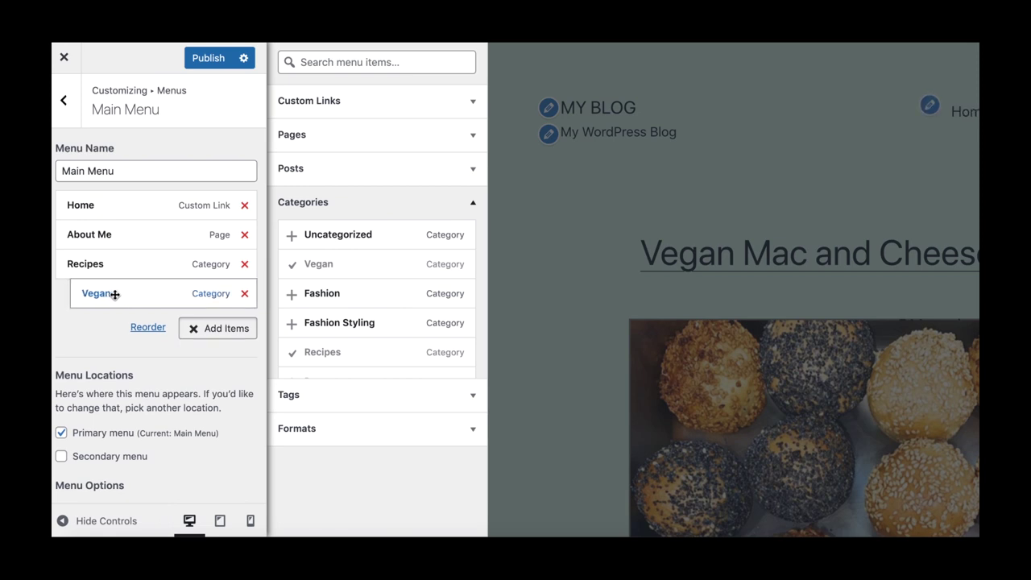
# Add Desserts nested under Recipes, then add the Fashion and Travel categories.
pyautogui.scroll(-1, 334, 342)
pyautogui.scroll(-1, 330, 330)
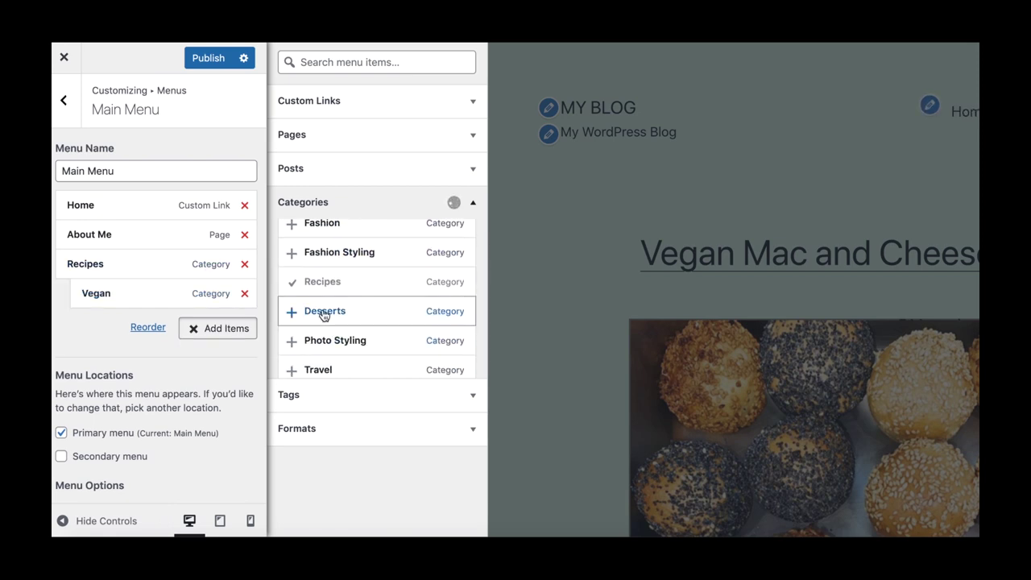
pyautogui.moveTo(324, 311); pyautogui.dragTo(175, 321)
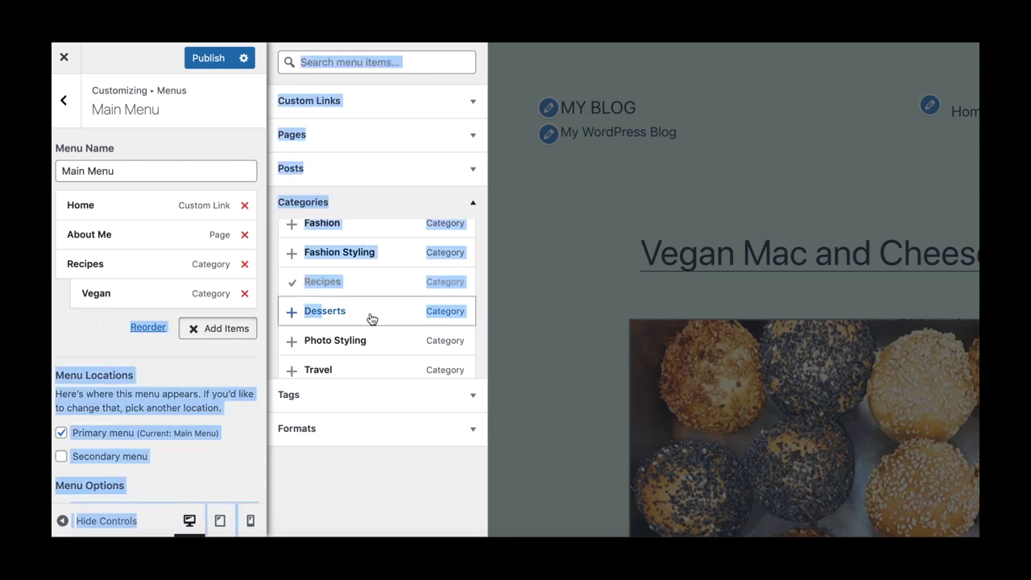
pyautogui.click(342, 316)
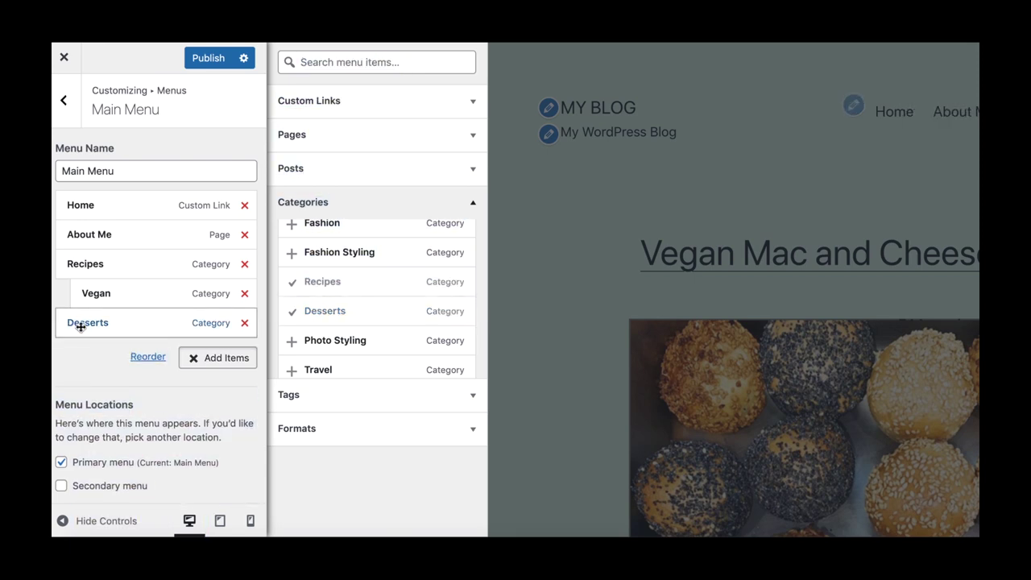
pyautogui.moveTo(91, 319); pyautogui.dragTo(109, 321)
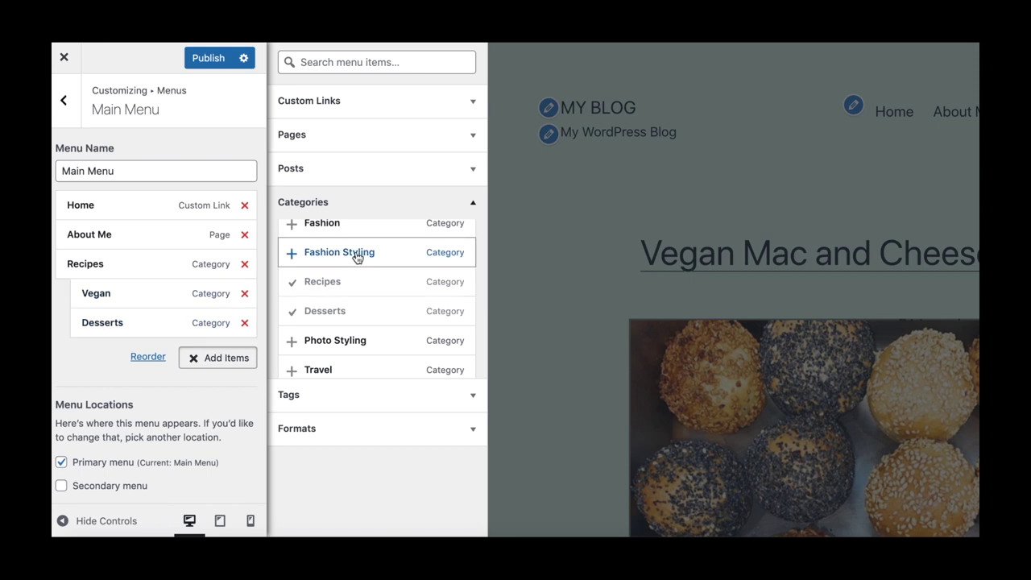
pyautogui.scroll(1, 357, 260)
pyautogui.click(340, 274)
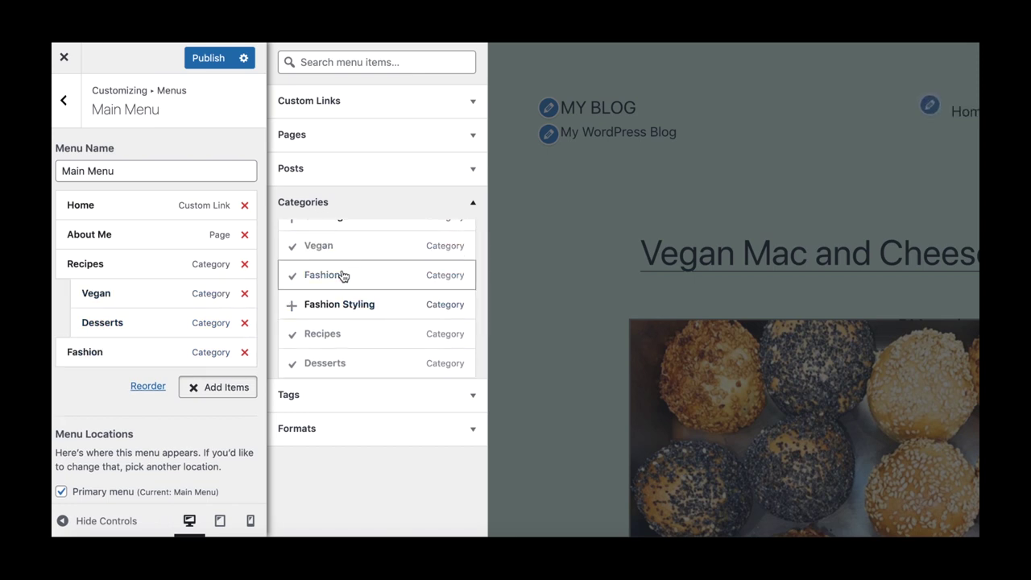
pyautogui.scroll(-1, 341, 362)
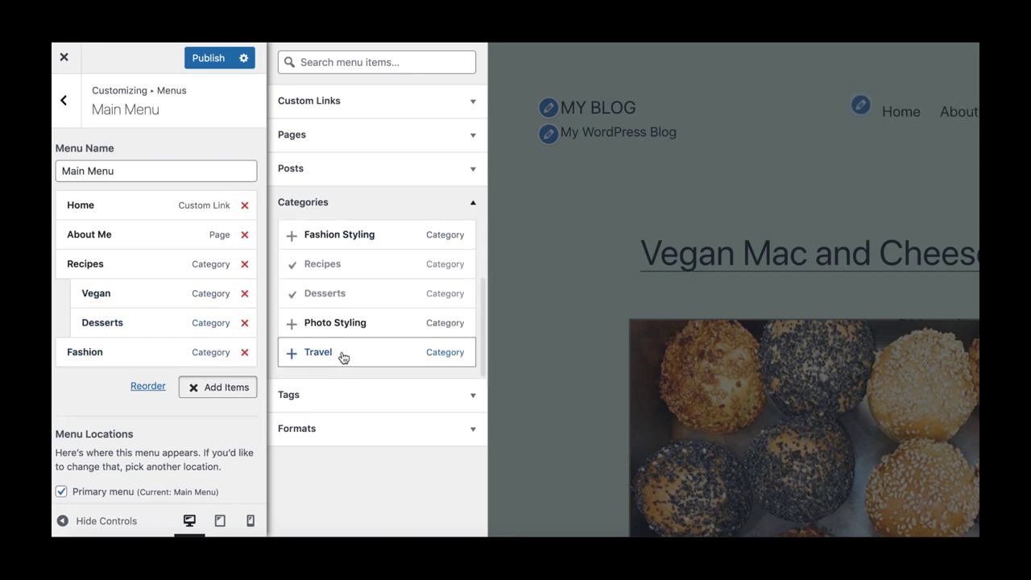
pyautogui.click(342, 357)
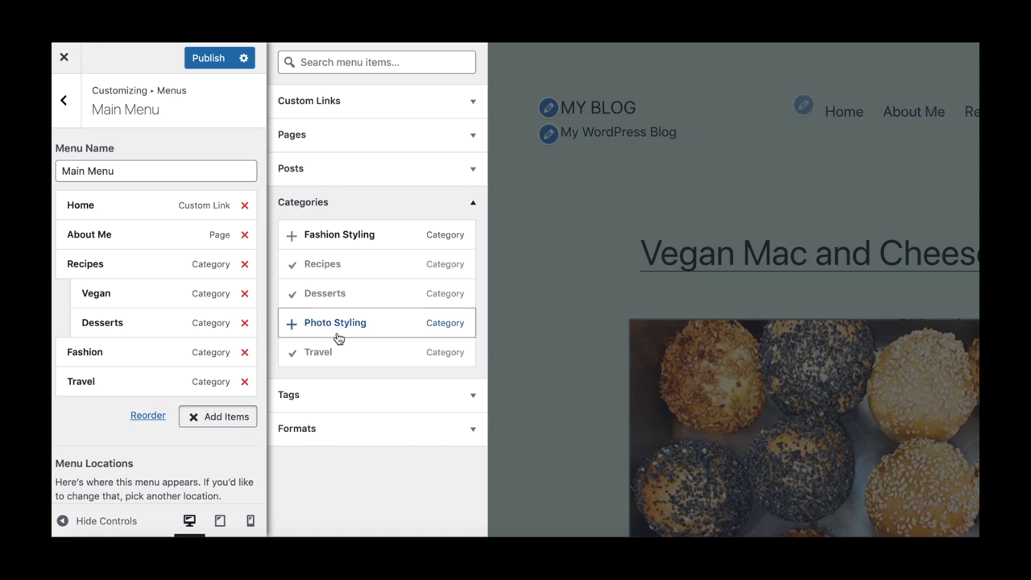
# Publish Main Menu and test its Recipes > Vegan and About Me links in the preview.
pyautogui.click(207, 61)
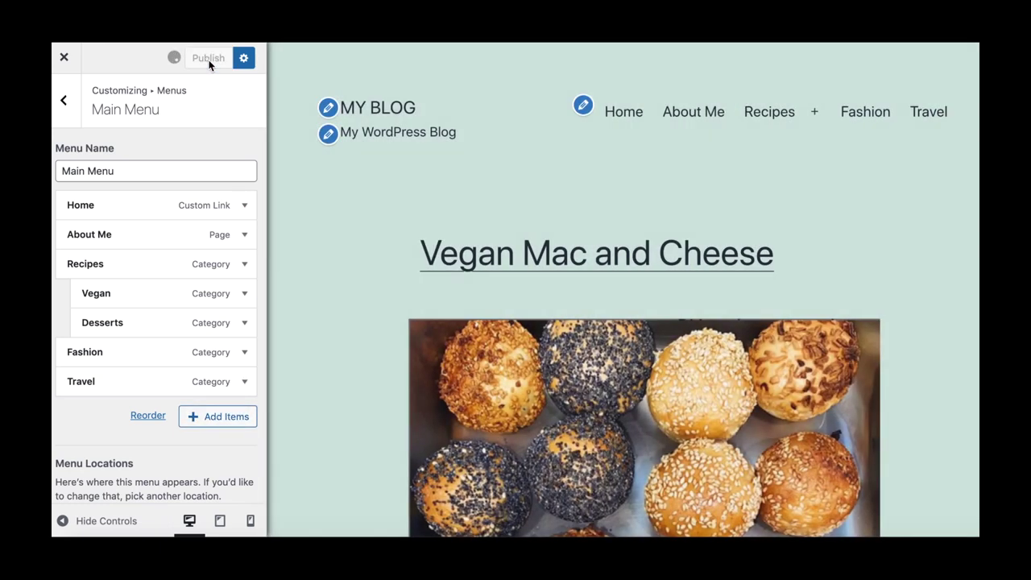
pyautogui.click(814, 115)
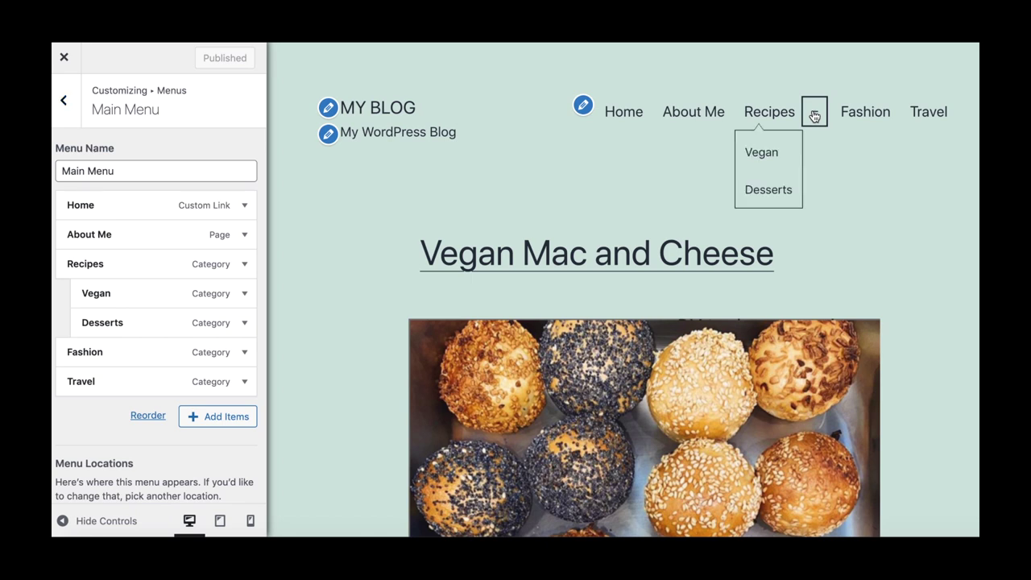
pyautogui.click(772, 153)
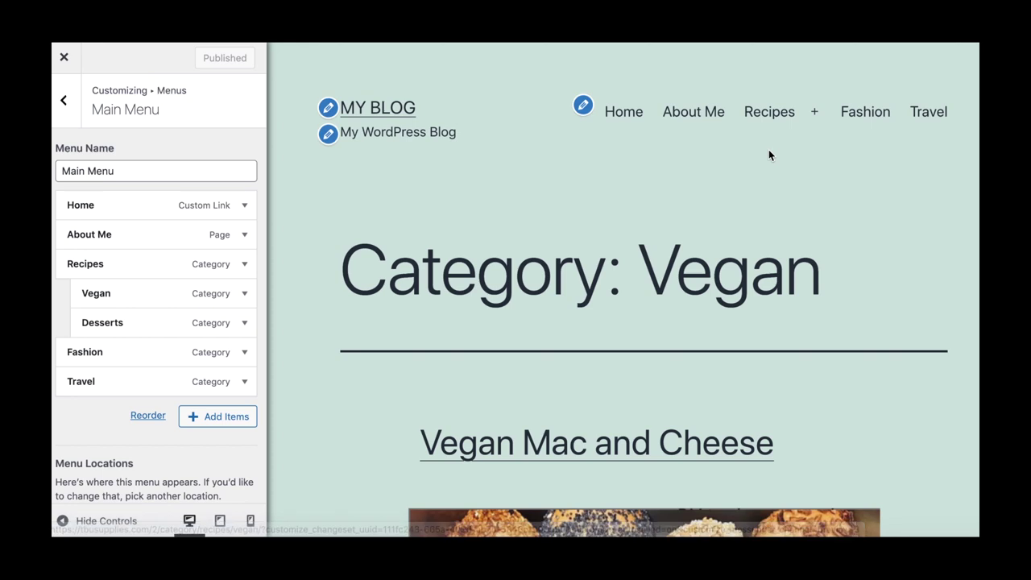
pyautogui.scroll(-5, 824, 353)
pyautogui.scroll(5, 823, 352)
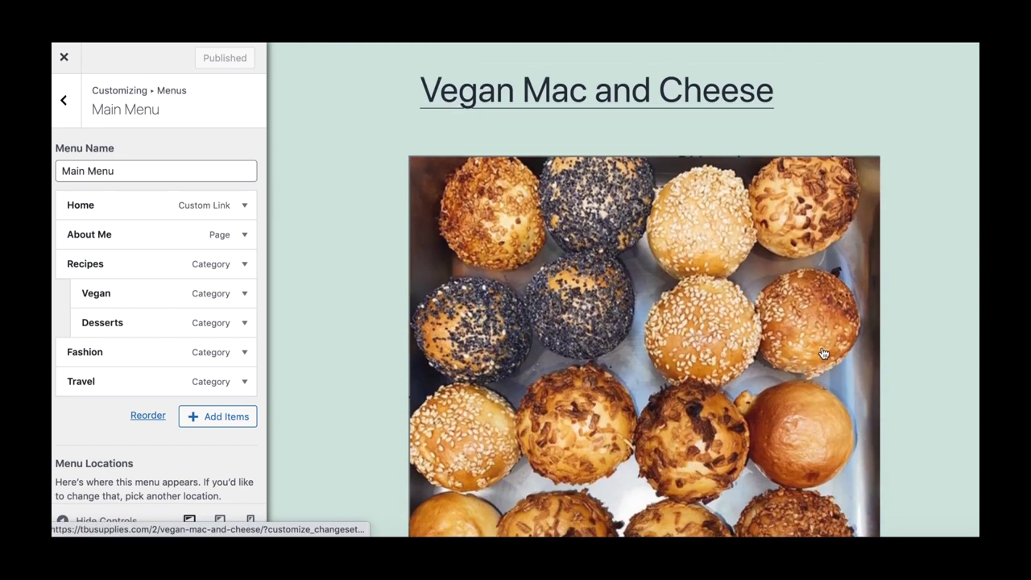
pyautogui.click(707, 113)
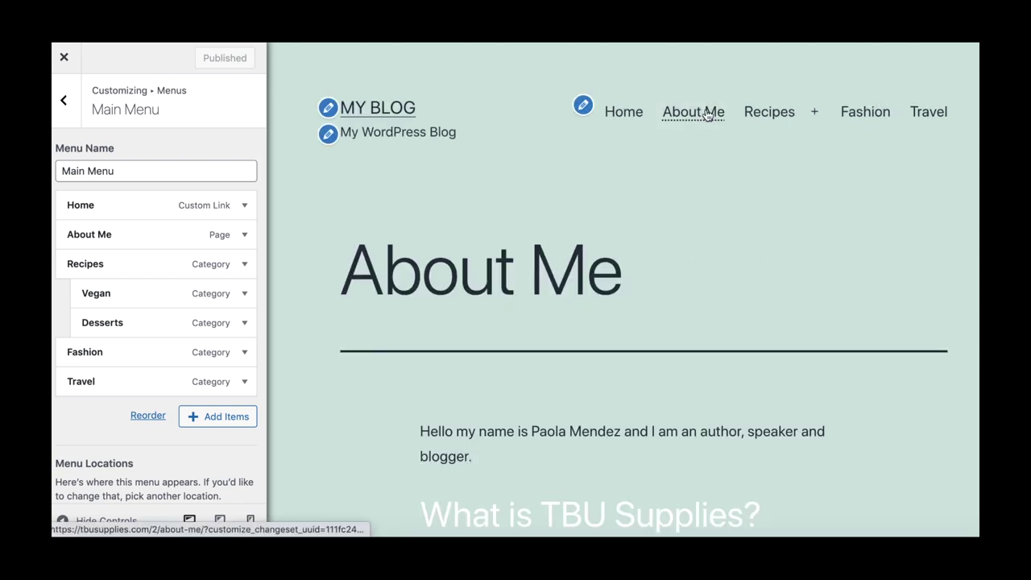